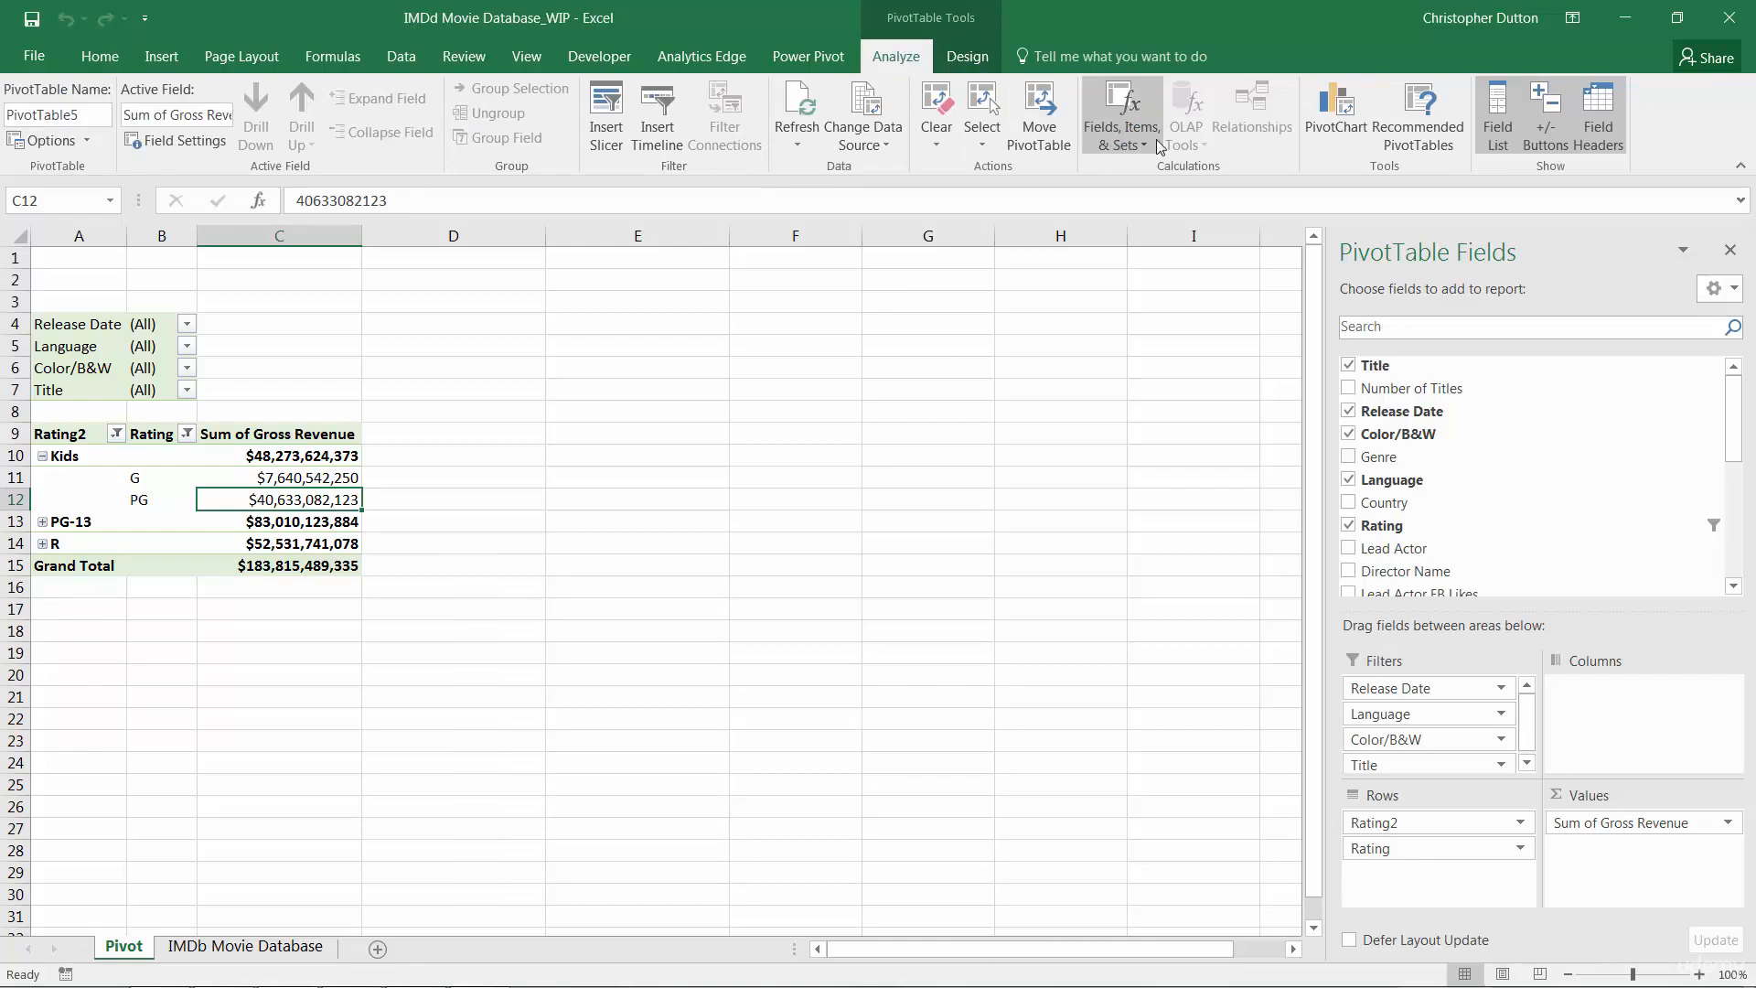
Ungroup the Kids rating group in the pivot table's row labels
{"action": "left_click", "coordinate": [1147, 139]}
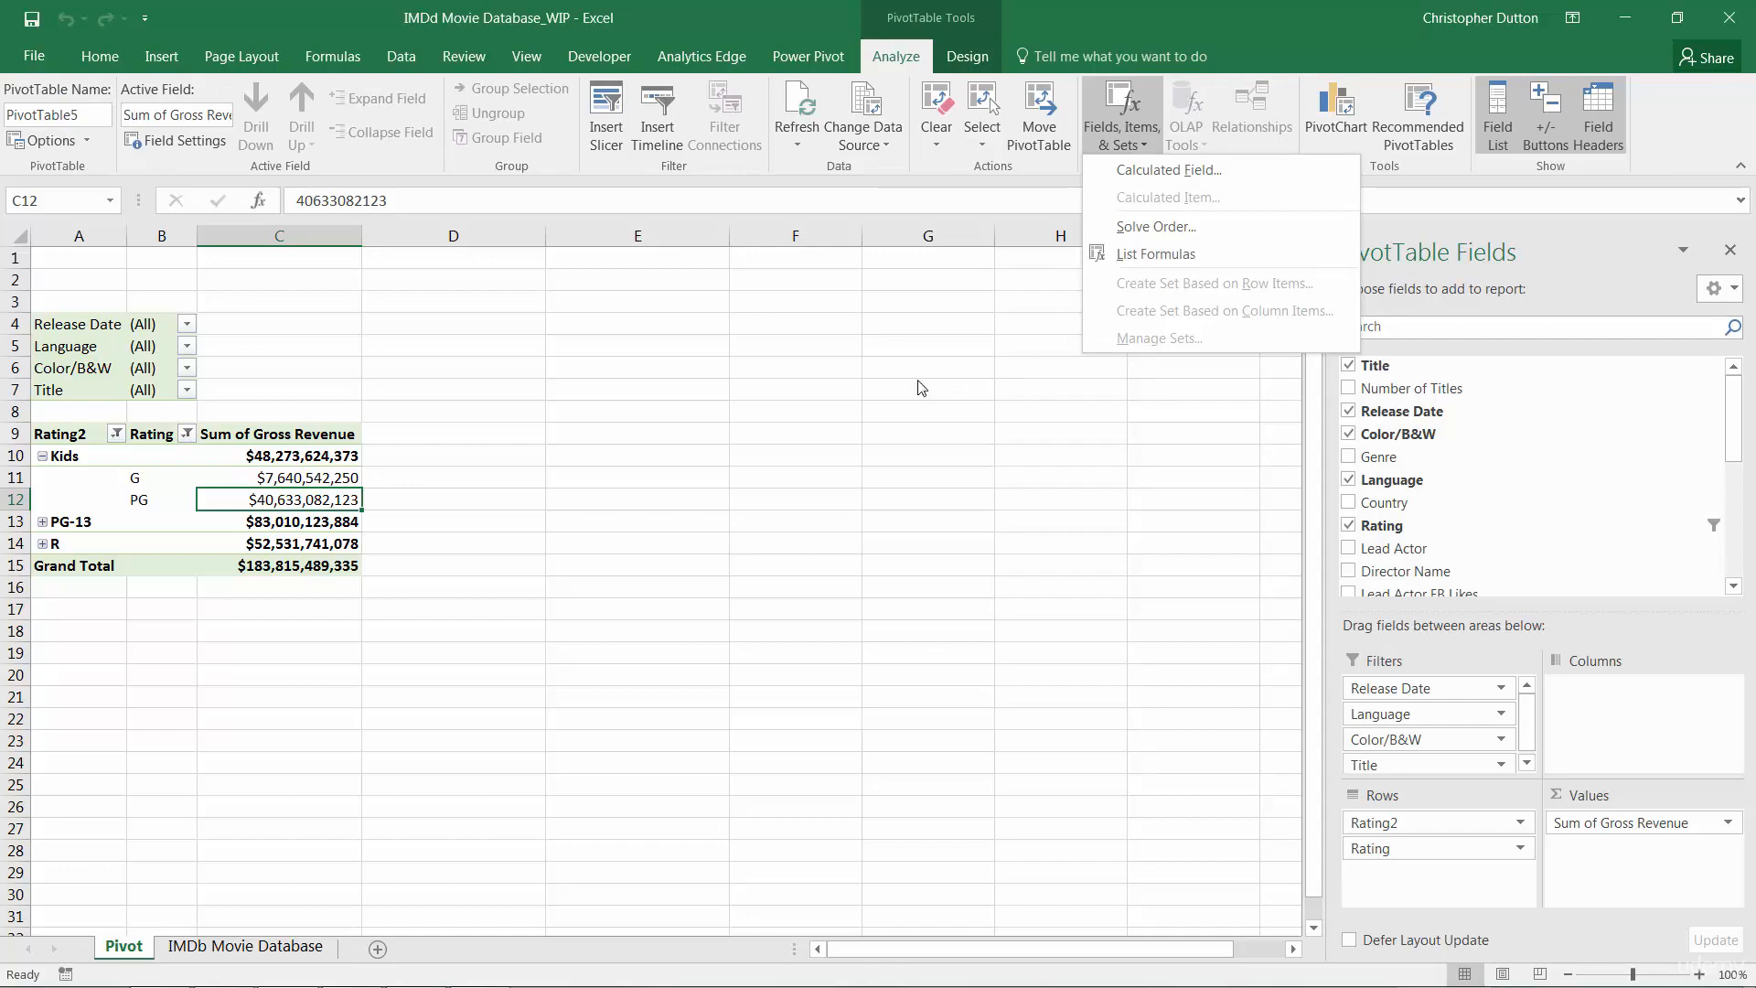
{"action": "left_click", "coordinate": [514, 500]}
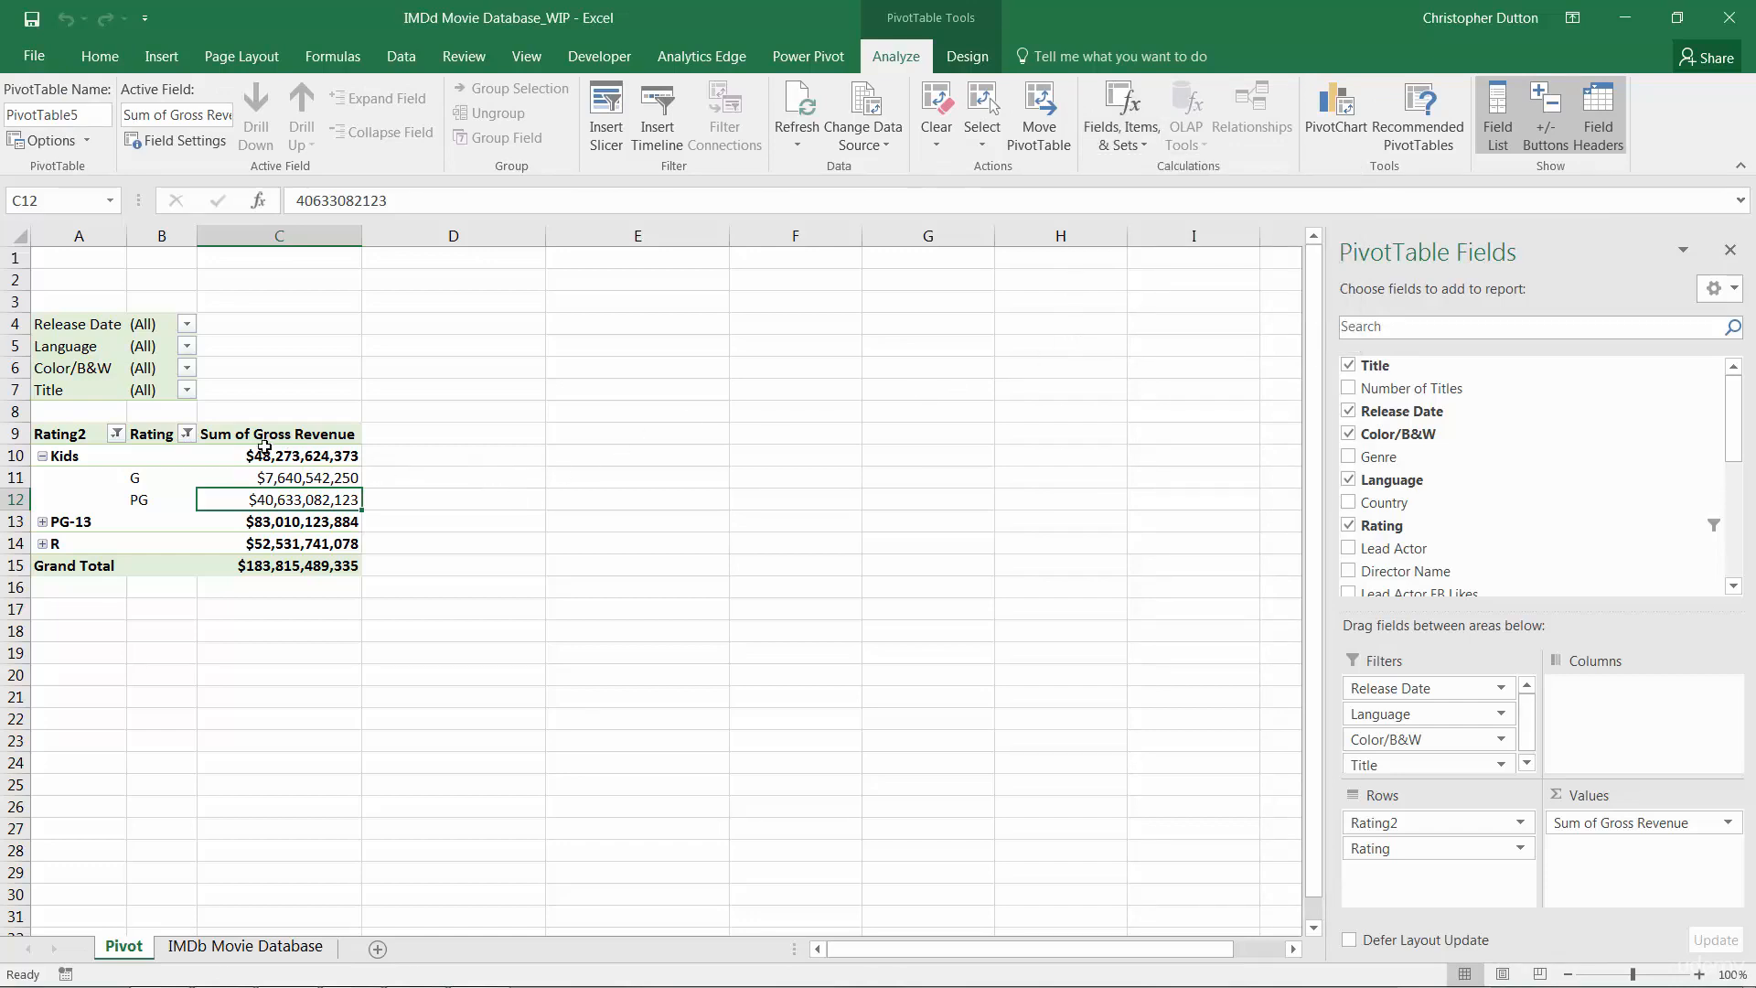
{"action": "left_click", "coordinate": [73, 455]}
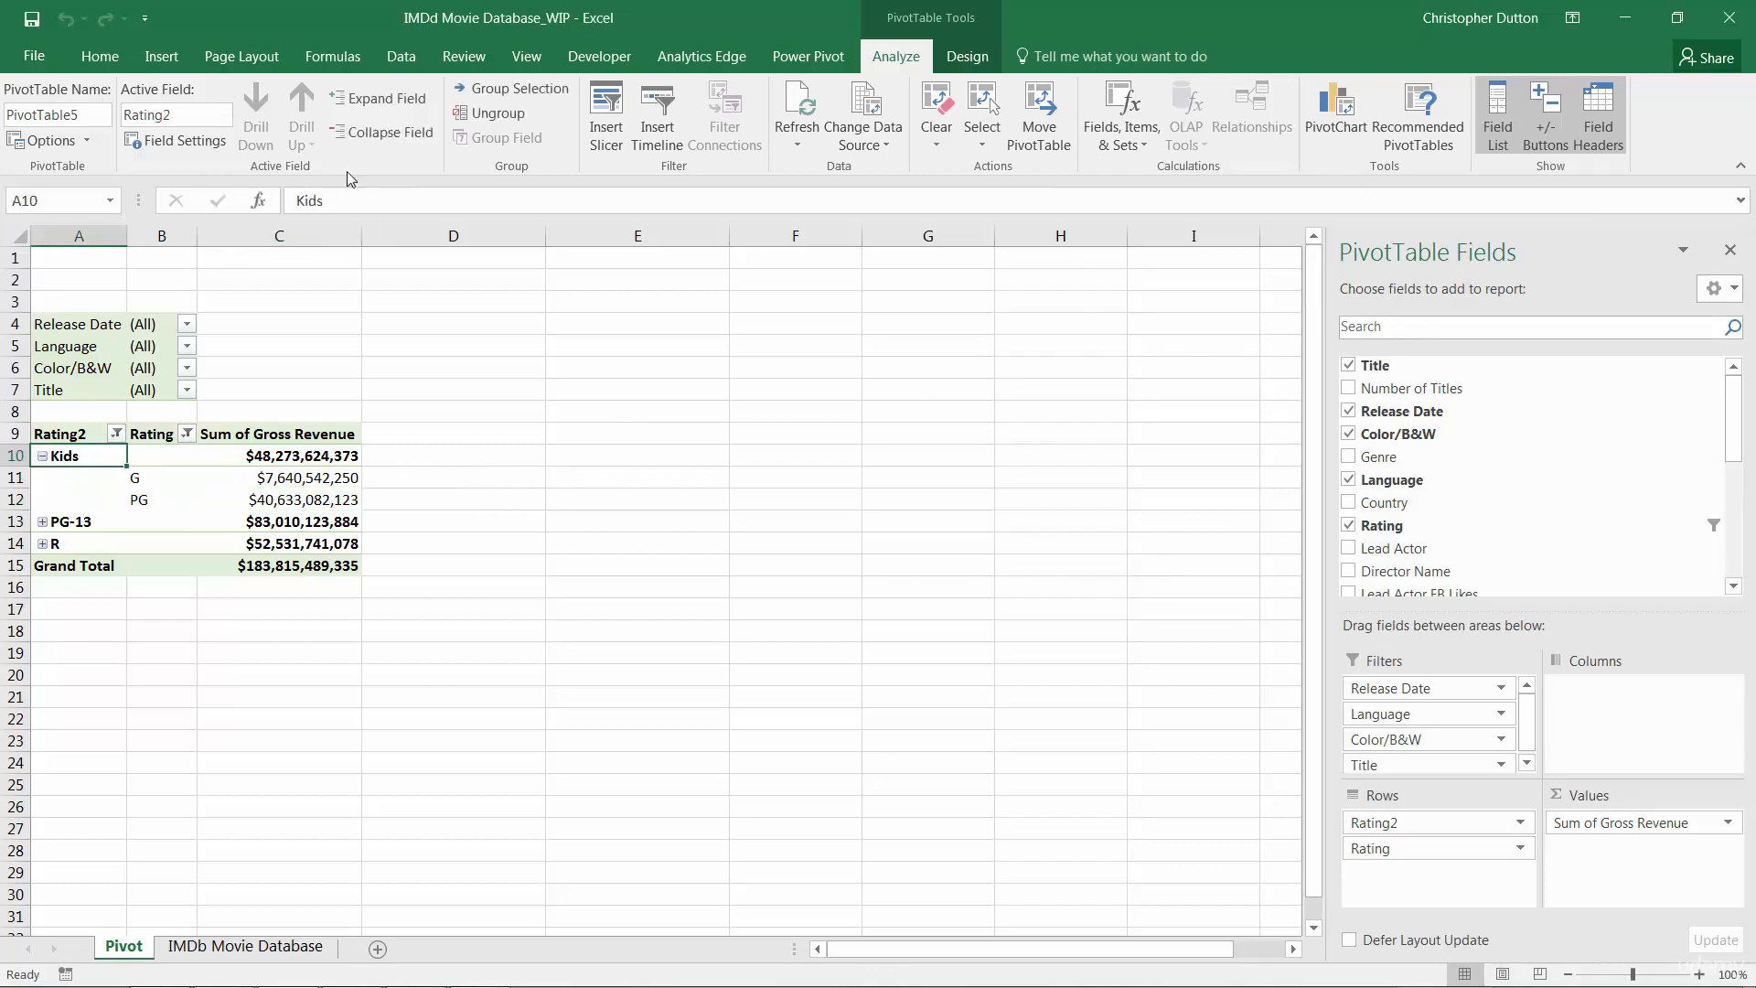
{"action": "left_click", "coordinate": [494, 113]}
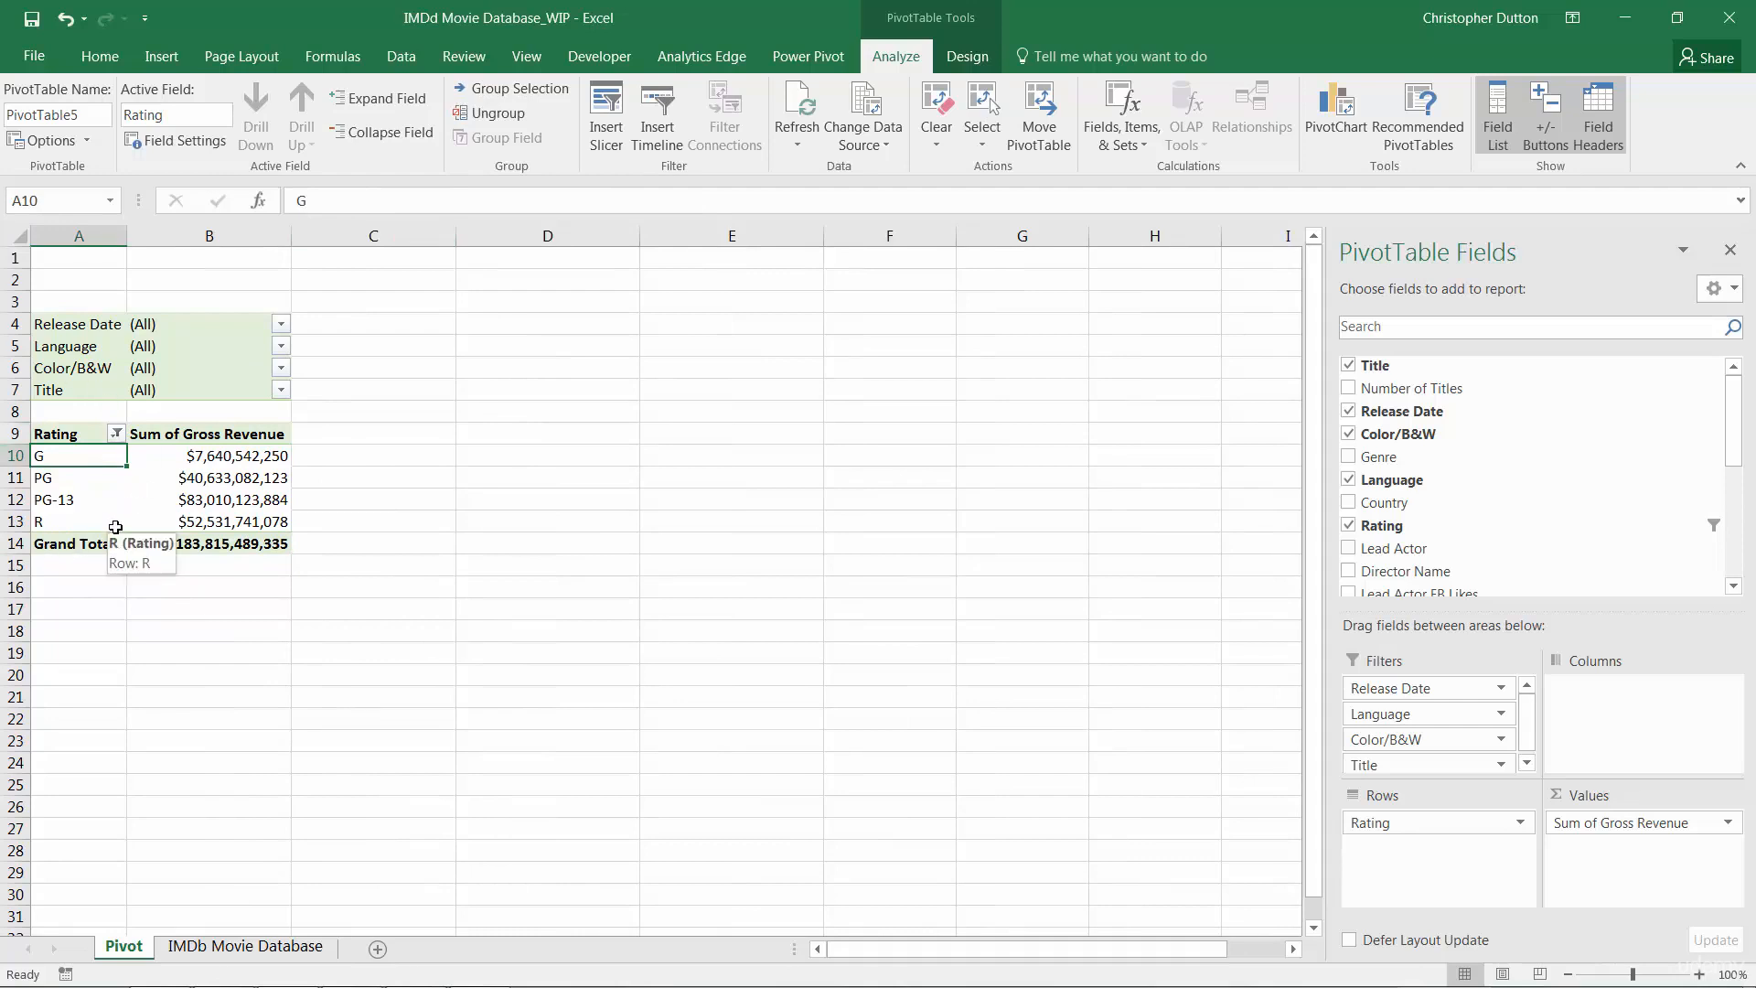
Insert a calculated item named Kids in the Rating field with the formula G + PG
{"action": "left_click", "coordinate": [1123, 129]}
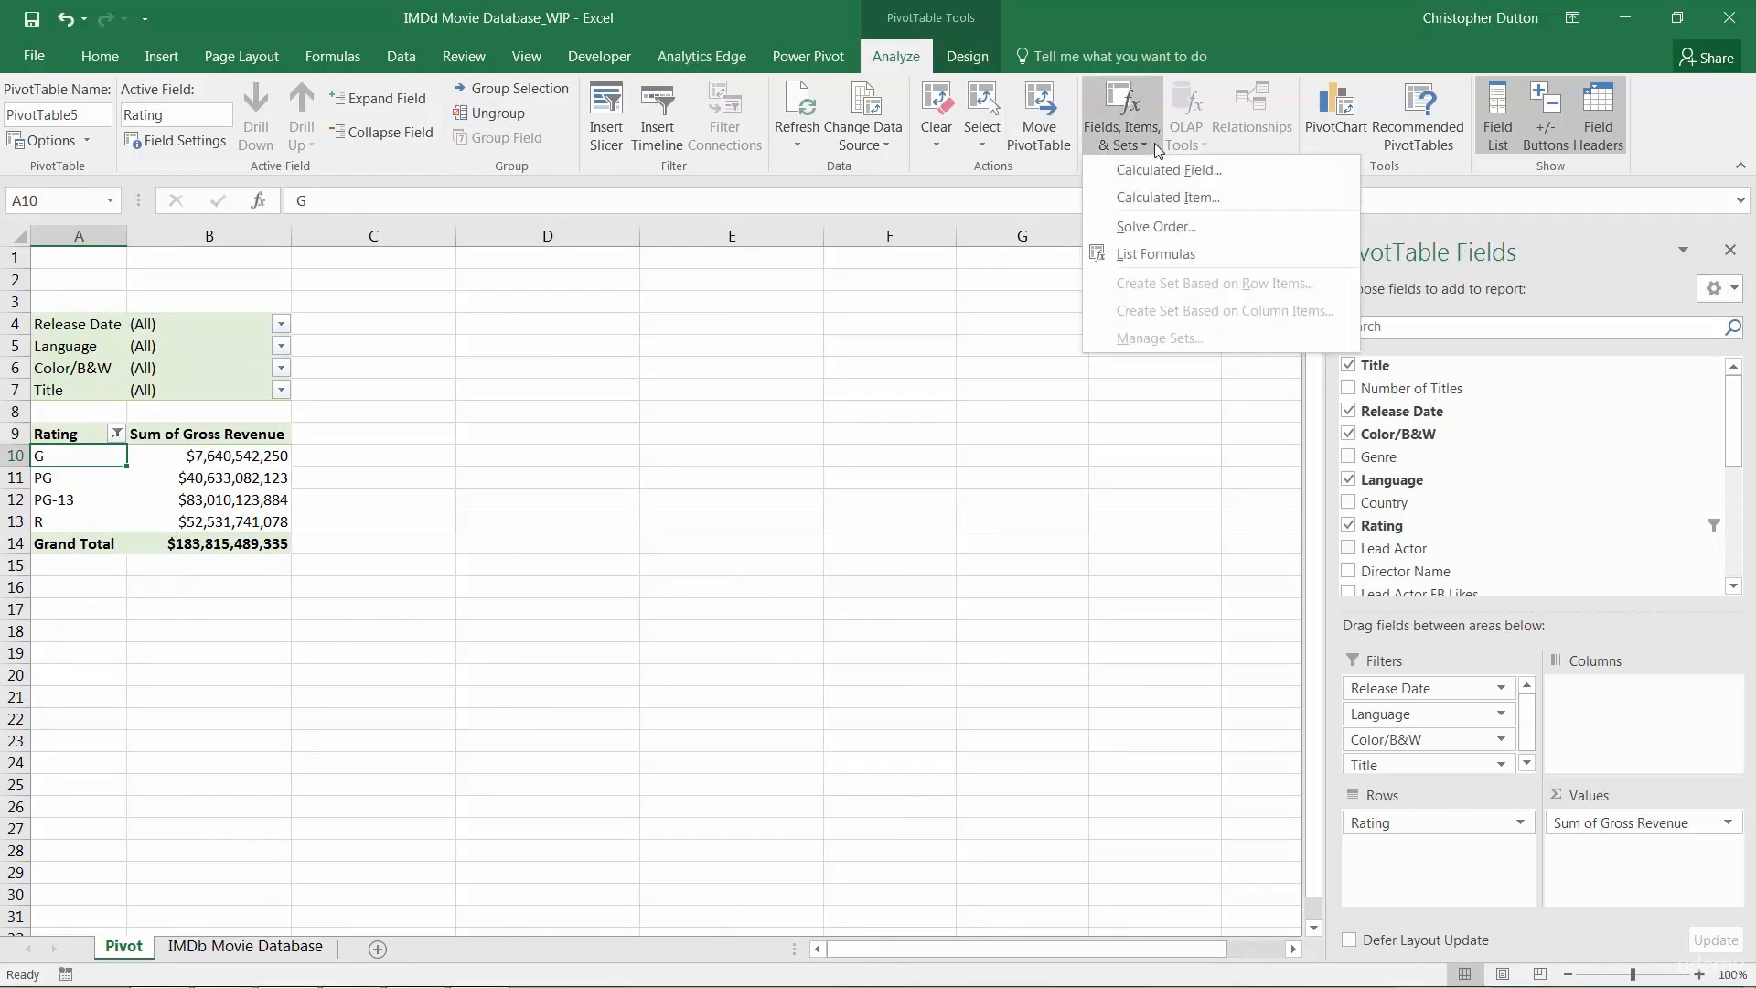
{"action": "left_click", "coordinate": [1180, 195]}
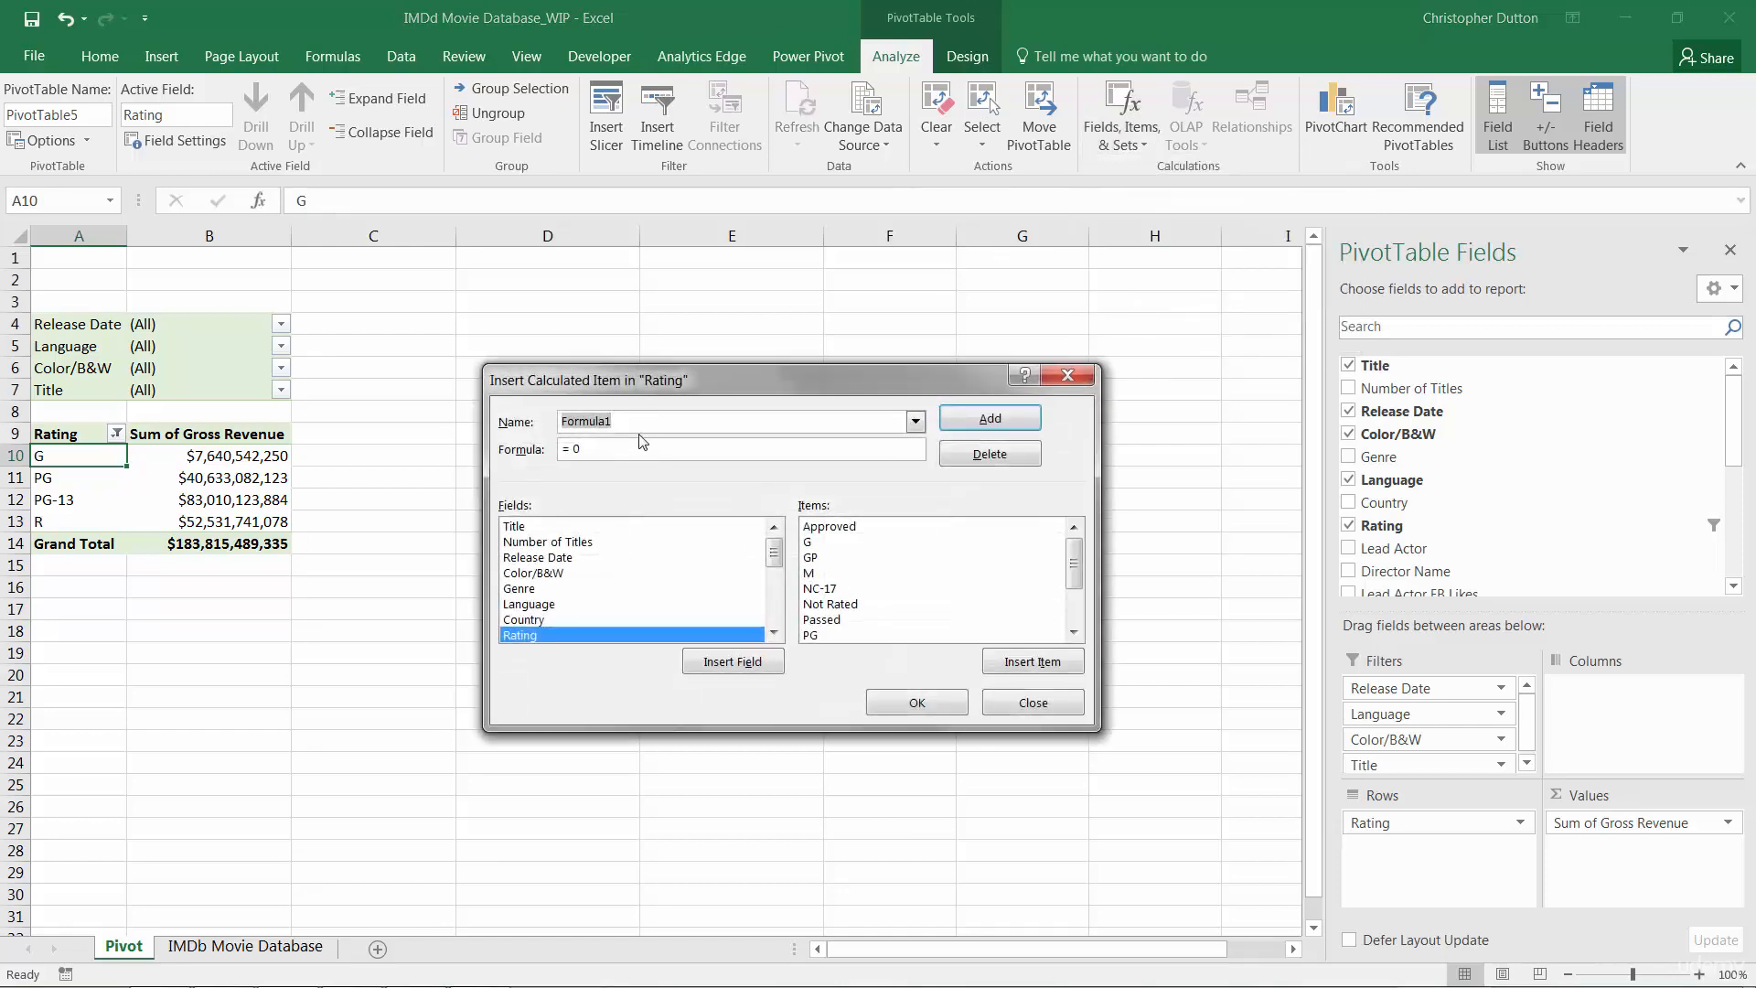
{"action": "type", "text": "Kids"}
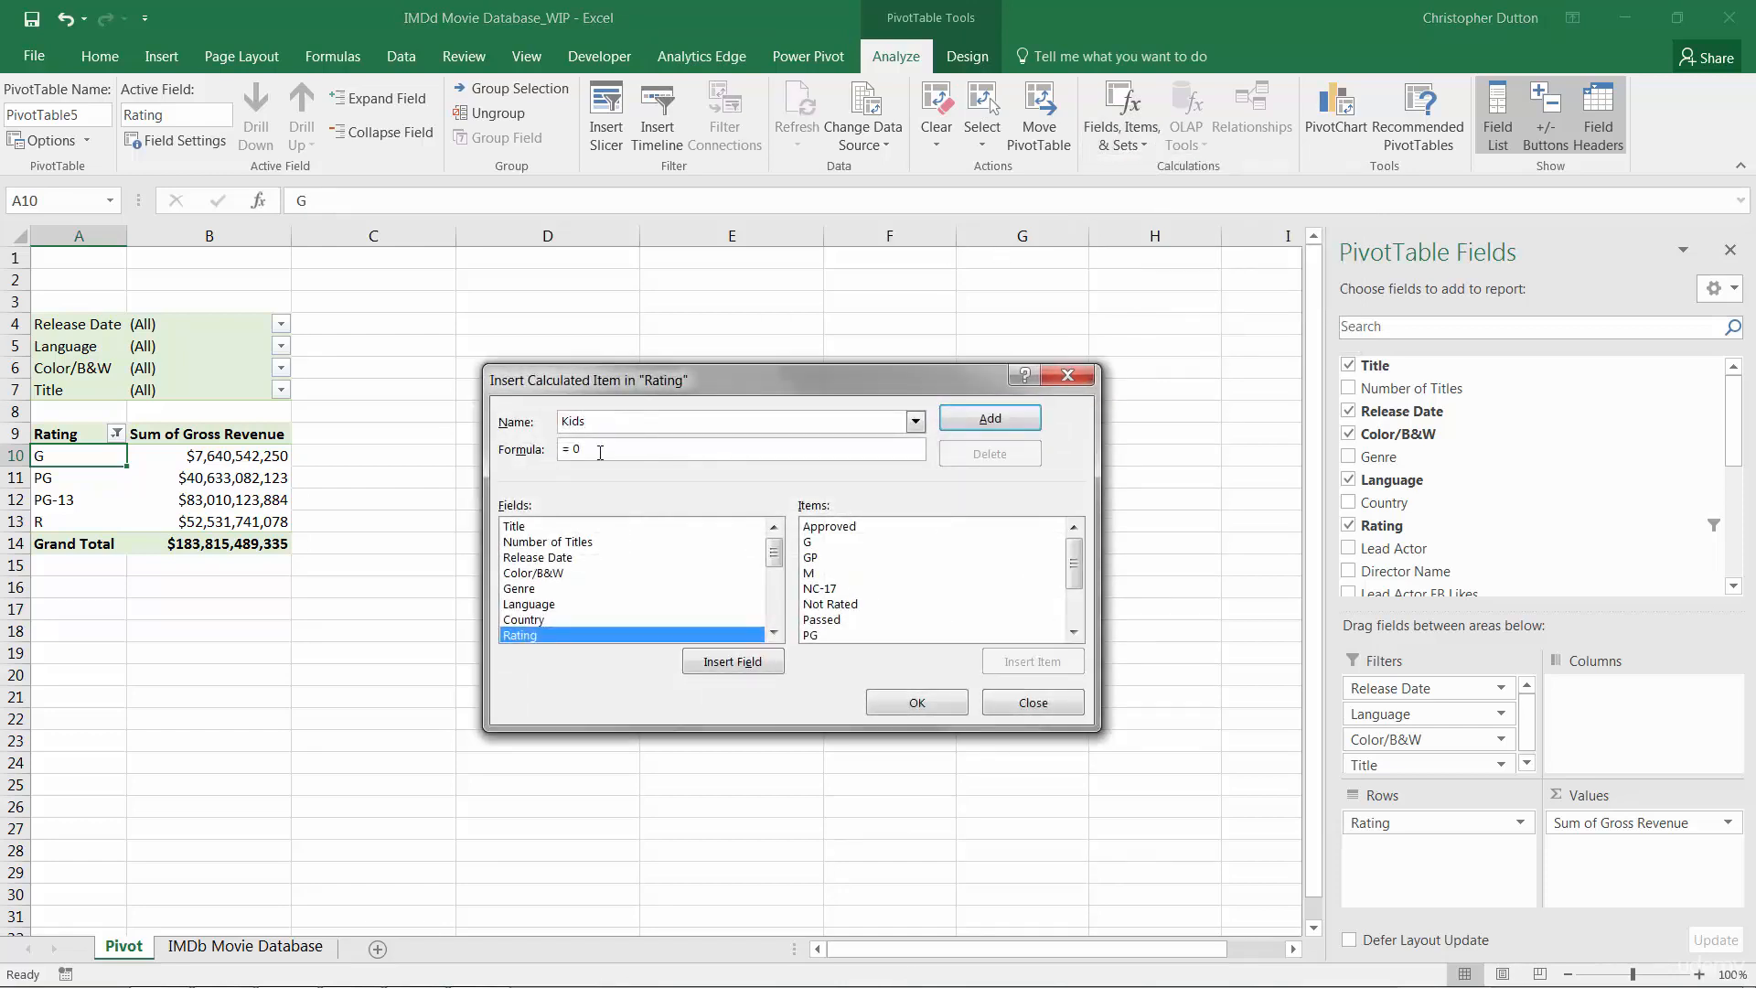
{"action": "key", "text": "BackSpace"}
{"action": "double_click", "coordinate": [809, 544]}
{"action": "type", "text": "+"}
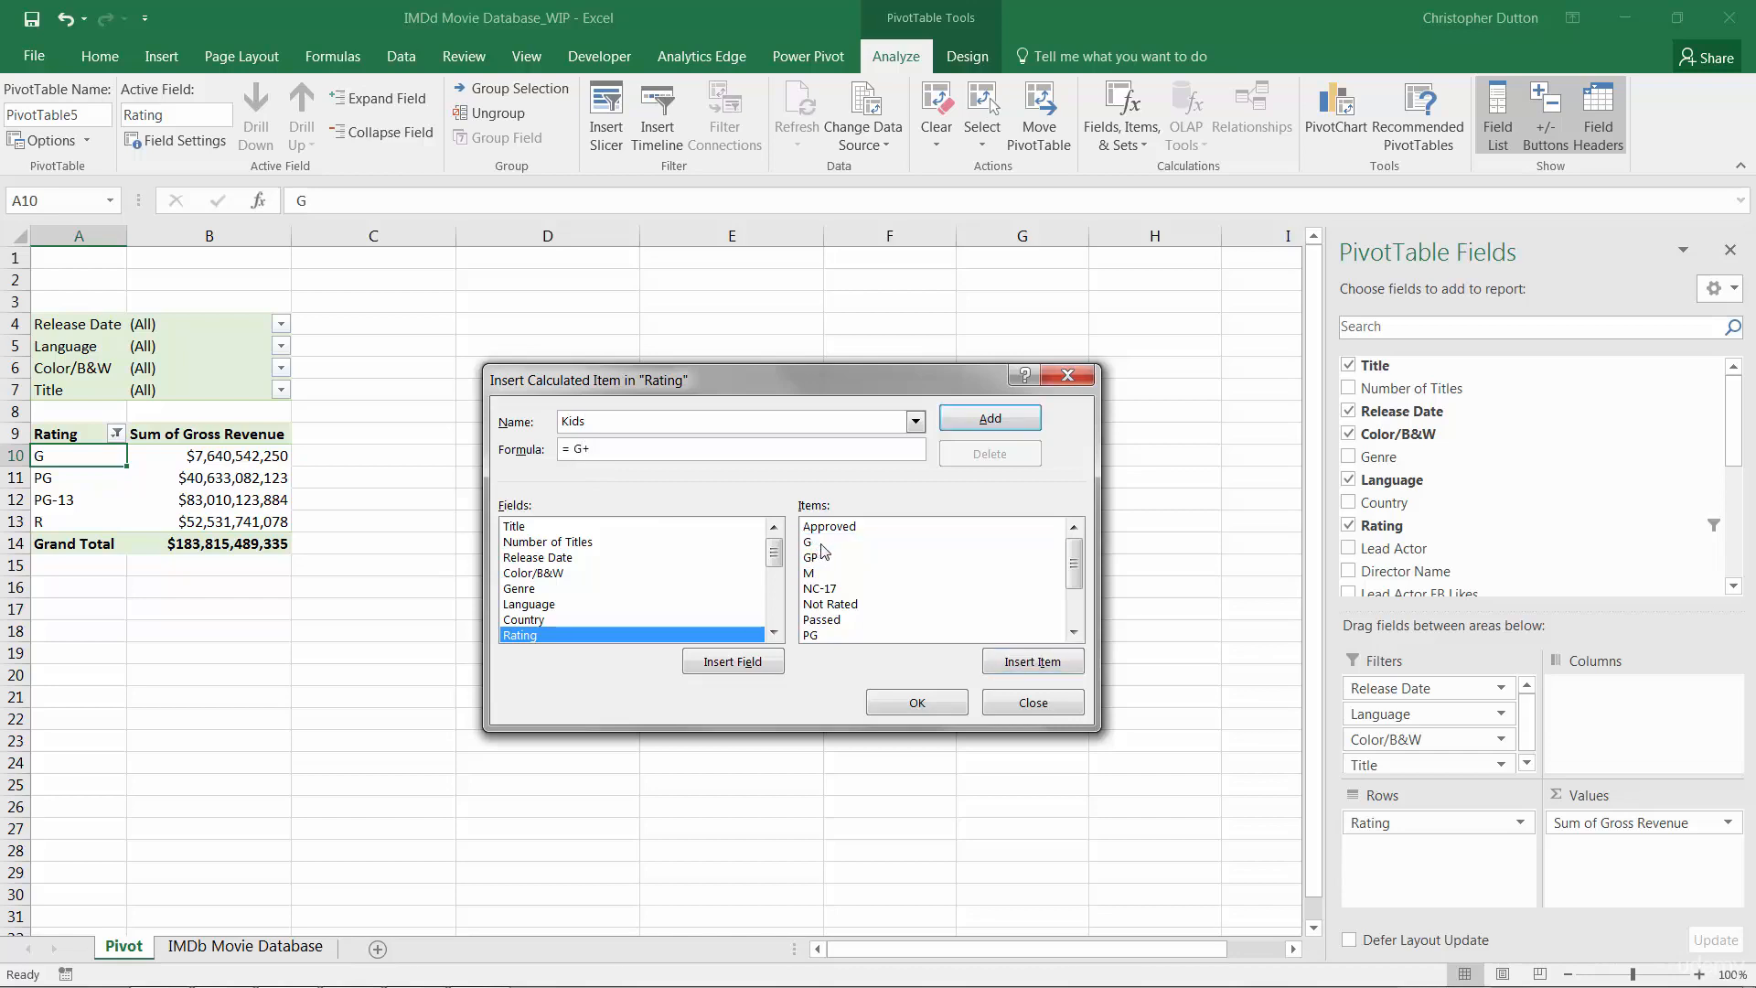
{"action": "double_click", "coordinate": [811, 636]}
{"action": "left_click", "coordinate": [917, 703]}
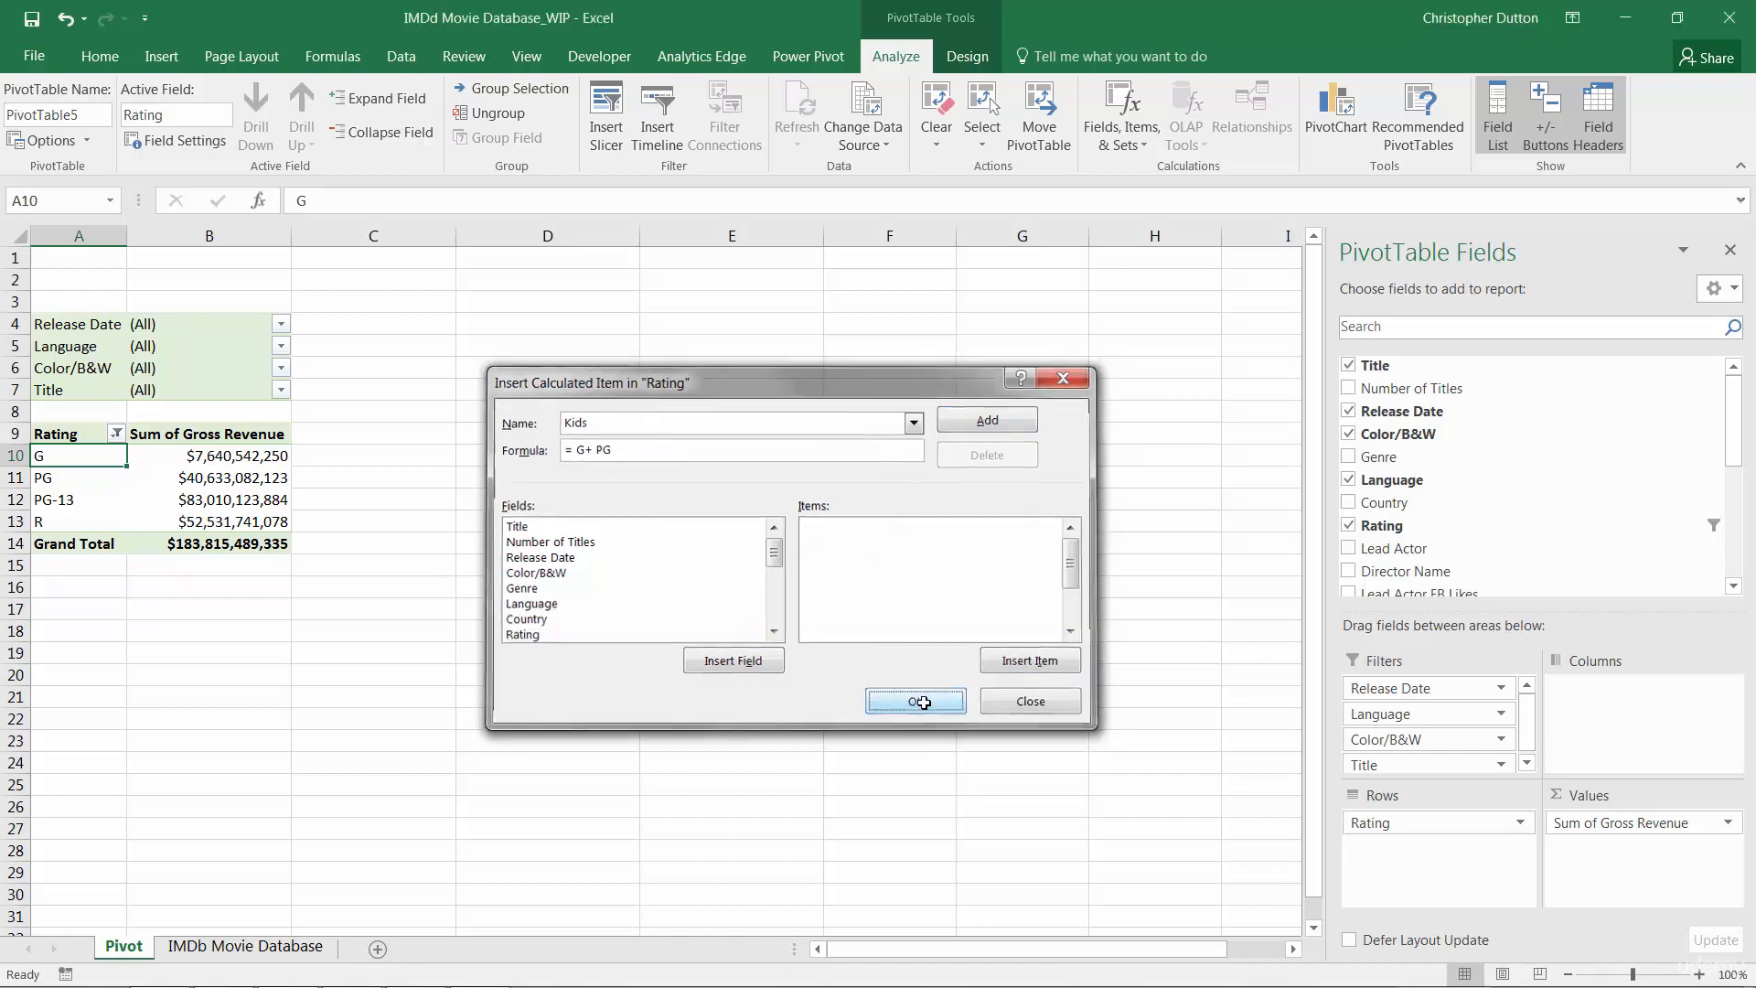
Turn off the pivot table's grand totals for rows and columns
{"action": "left_click", "coordinate": [966, 58]}
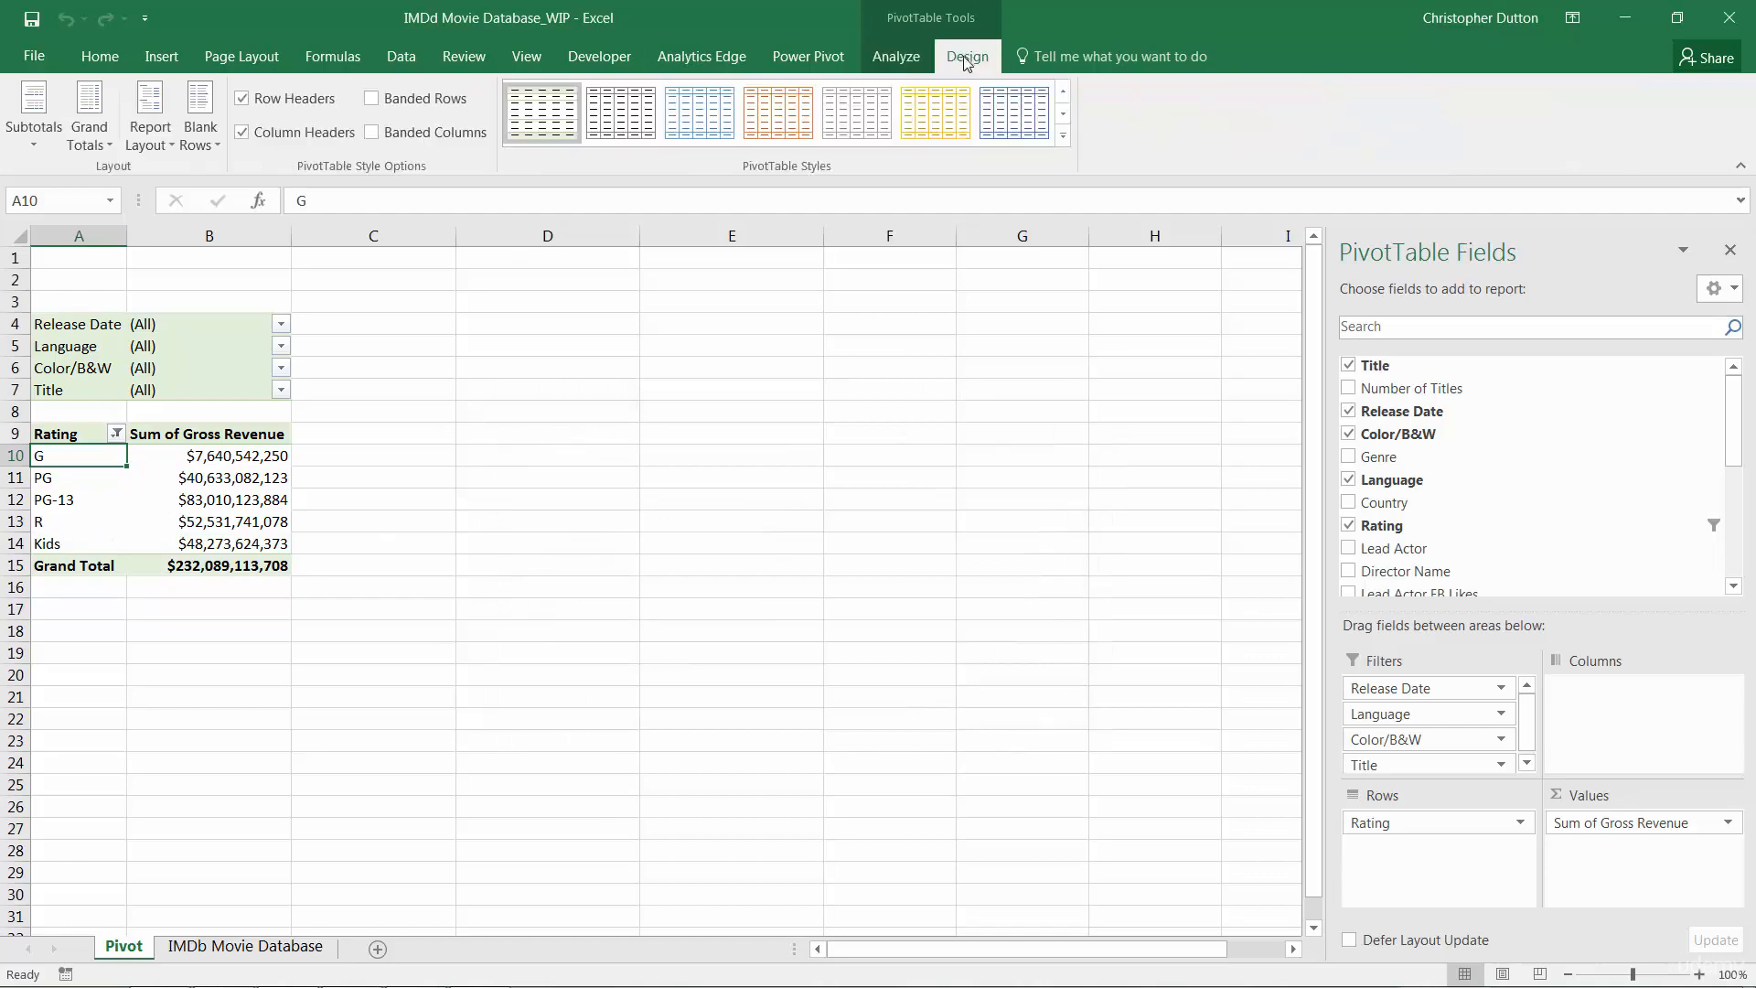
{"action": "left_click", "coordinate": [89, 117]}
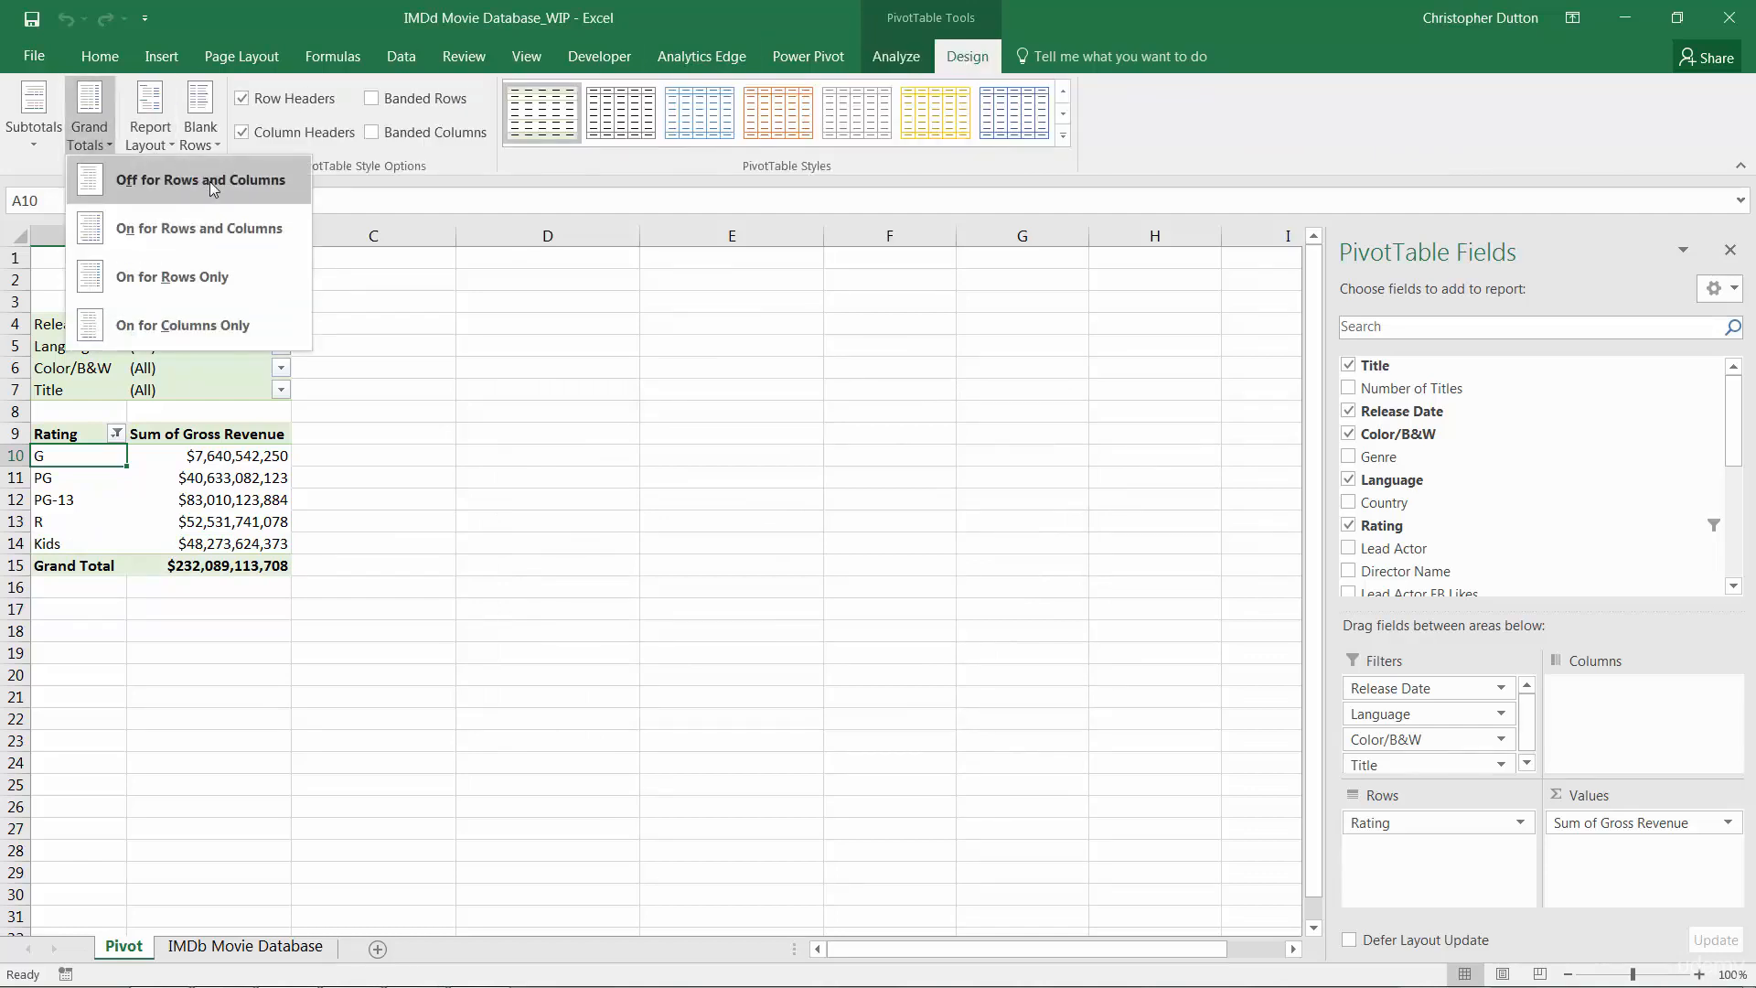
{"action": "left_click", "coordinate": [215, 187]}
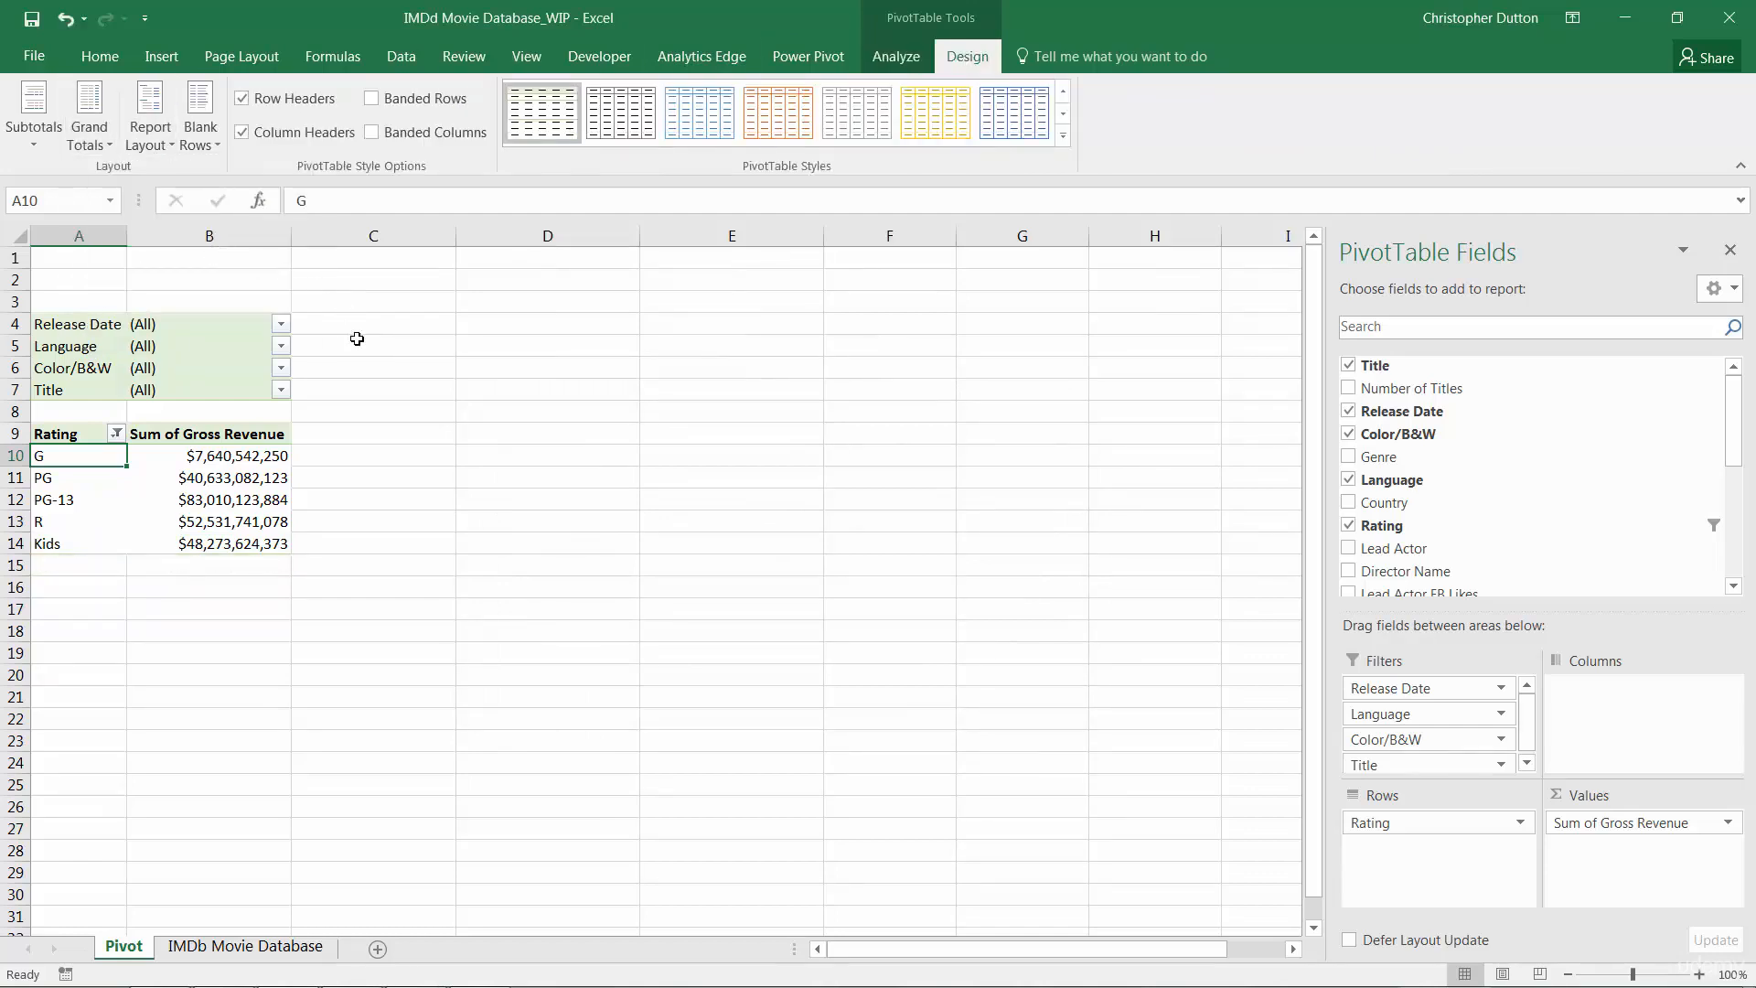
Move the Color/B&W field to columns and filter it to show only Black and White and Color
{"action": "left_click_drag", "start_coordinate": [1385, 739], "coordinate": [1629, 723]}
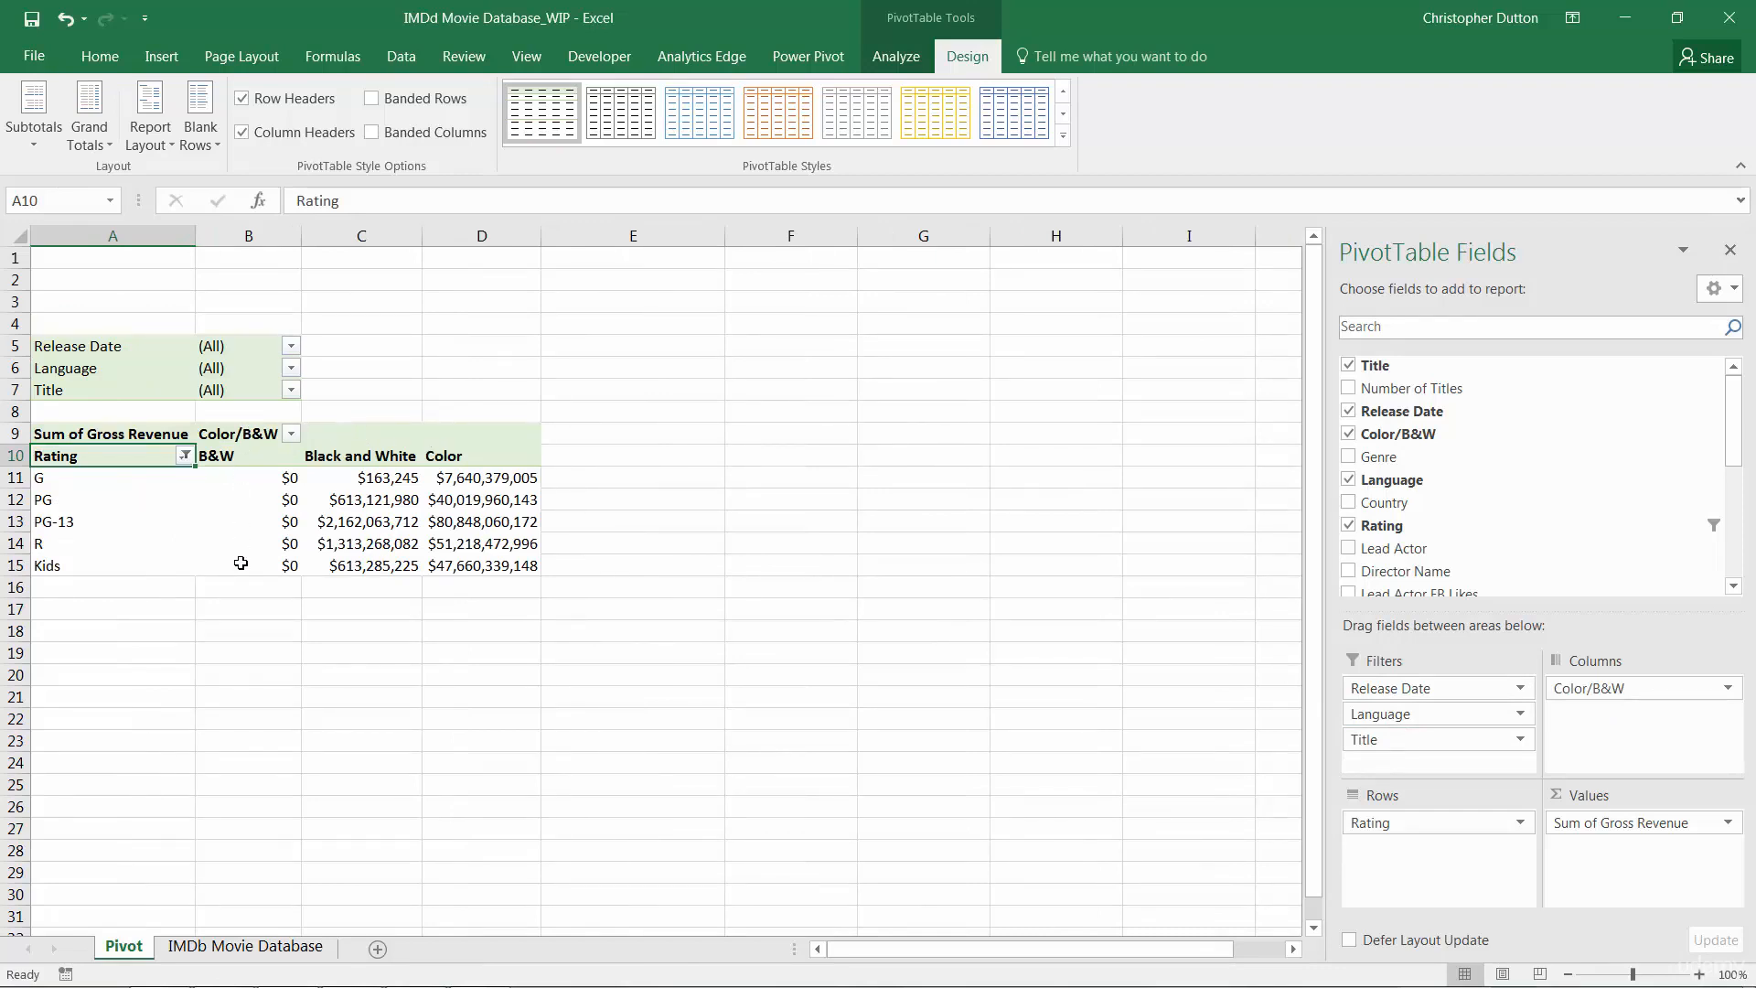
{"action": "left_click", "coordinate": [290, 433]}
{"action": "left_click", "coordinate": [58, 660]}
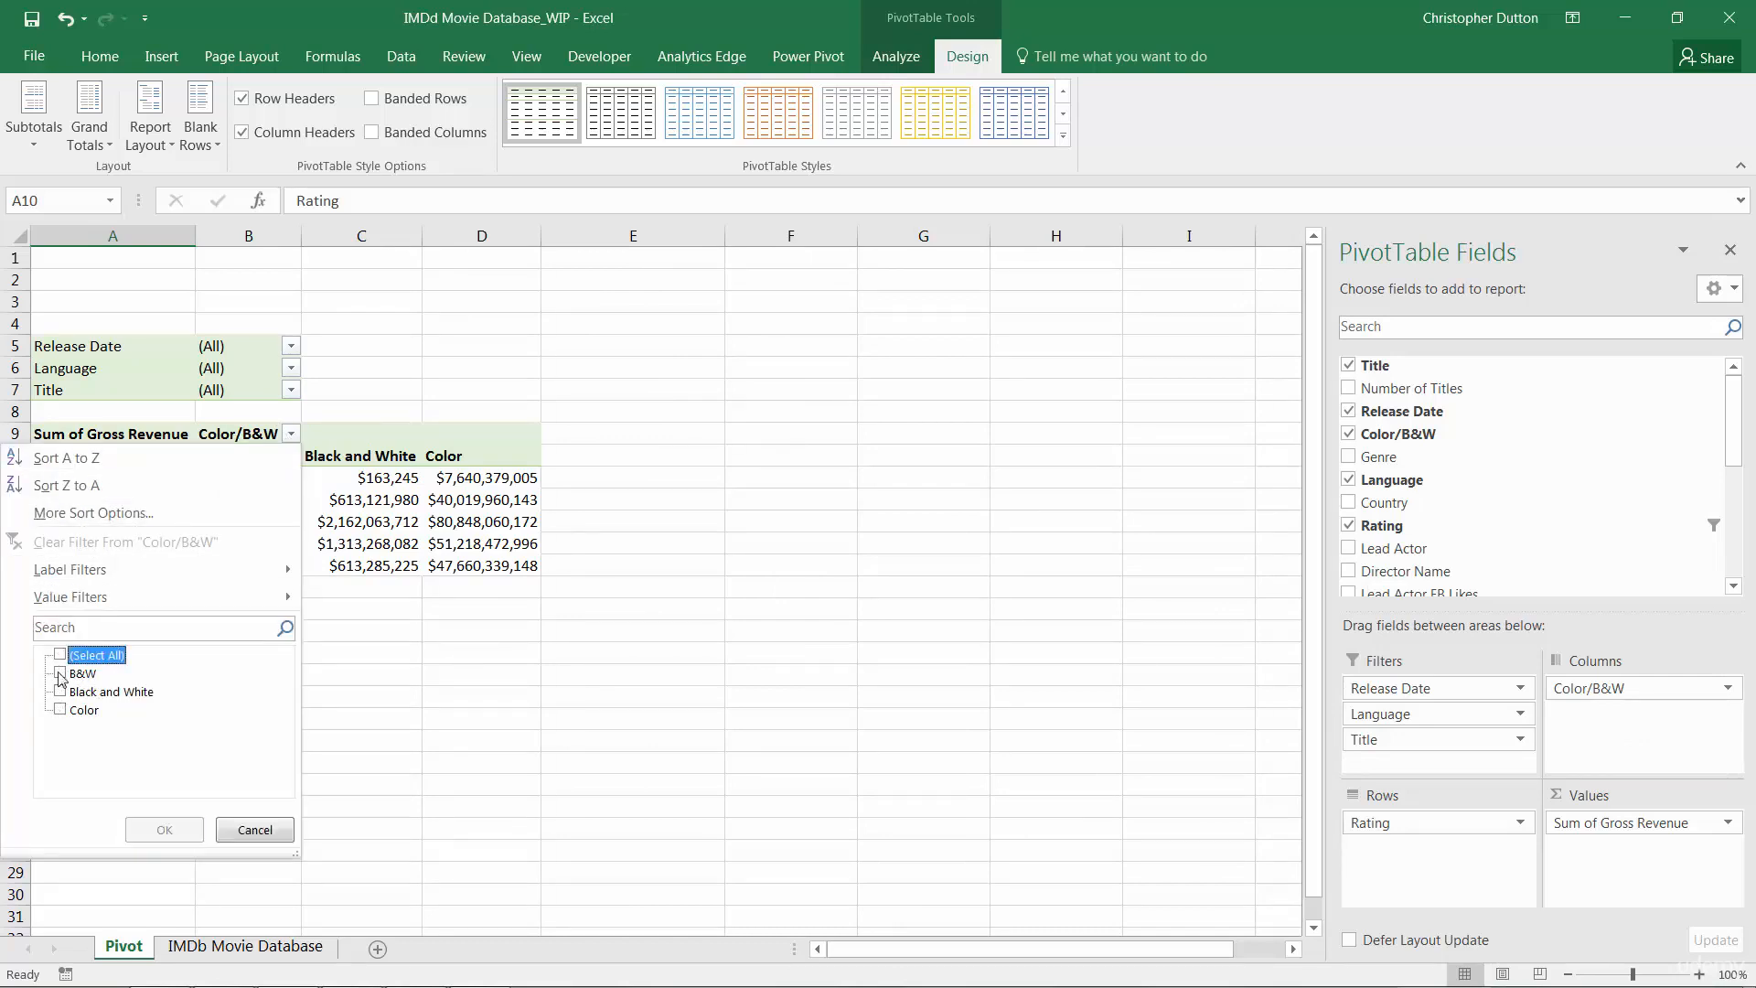
{"action": "left_click", "coordinate": [60, 692]}
{"action": "left_click", "coordinate": [60, 709]}
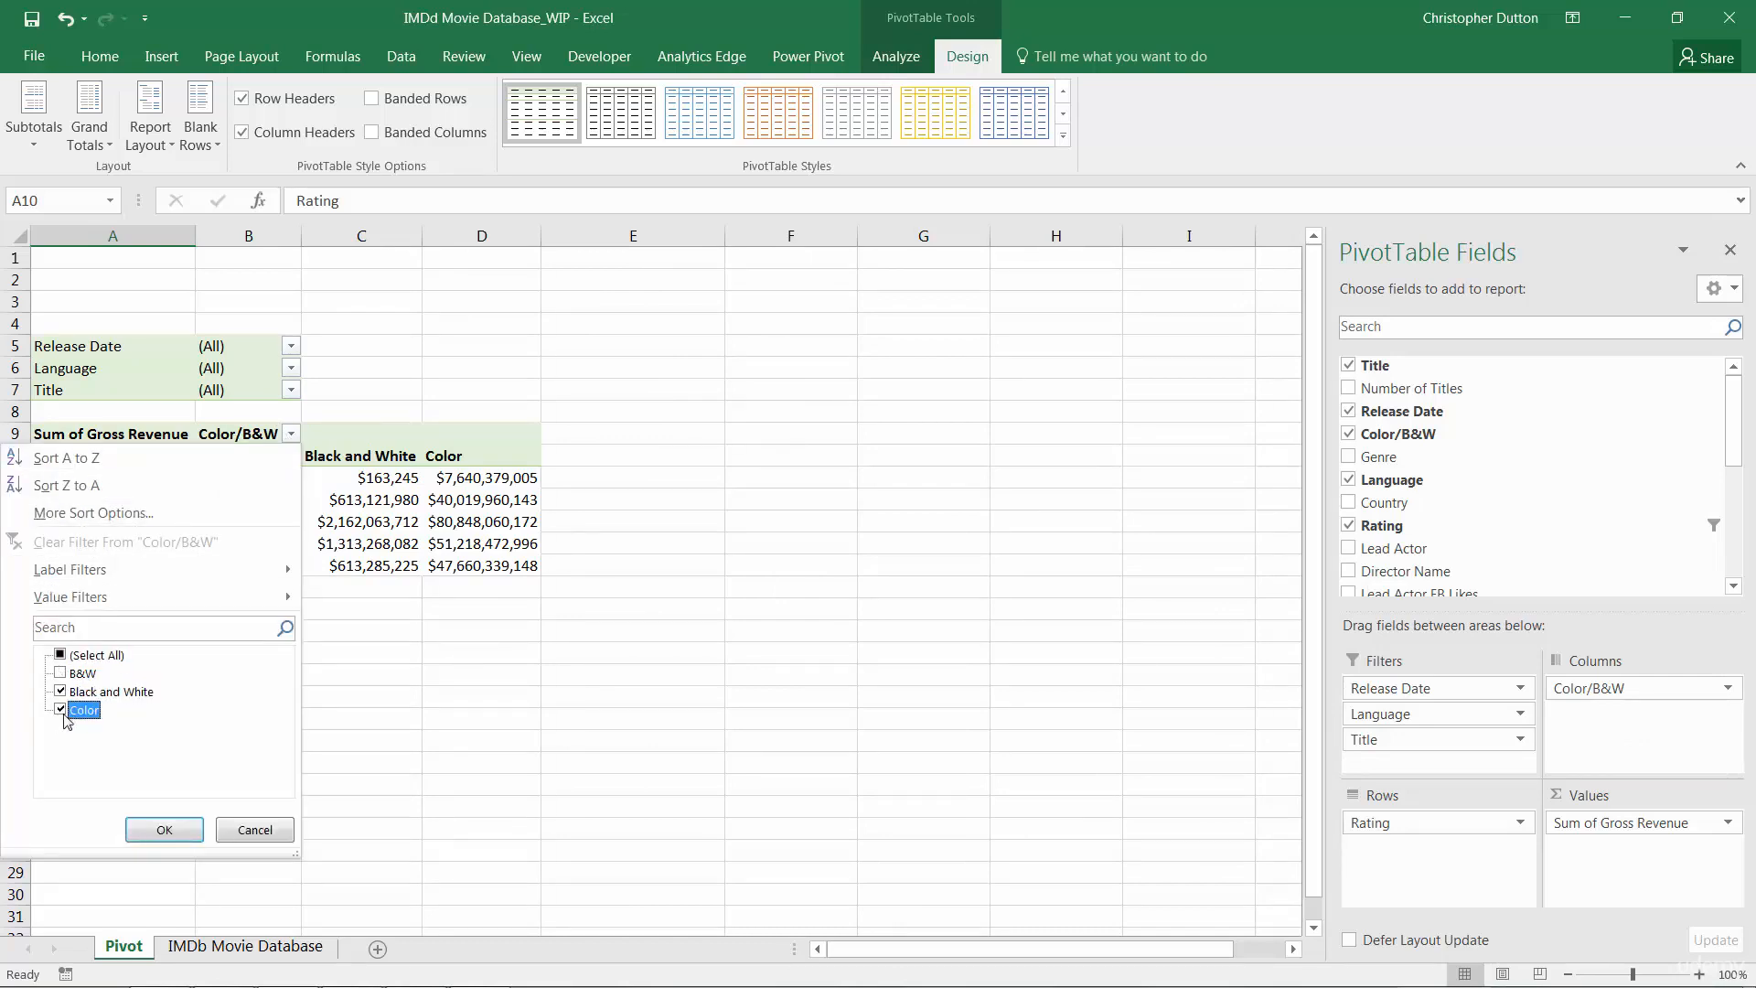
{"action": "left_click", "coordinate": [163, 829]}
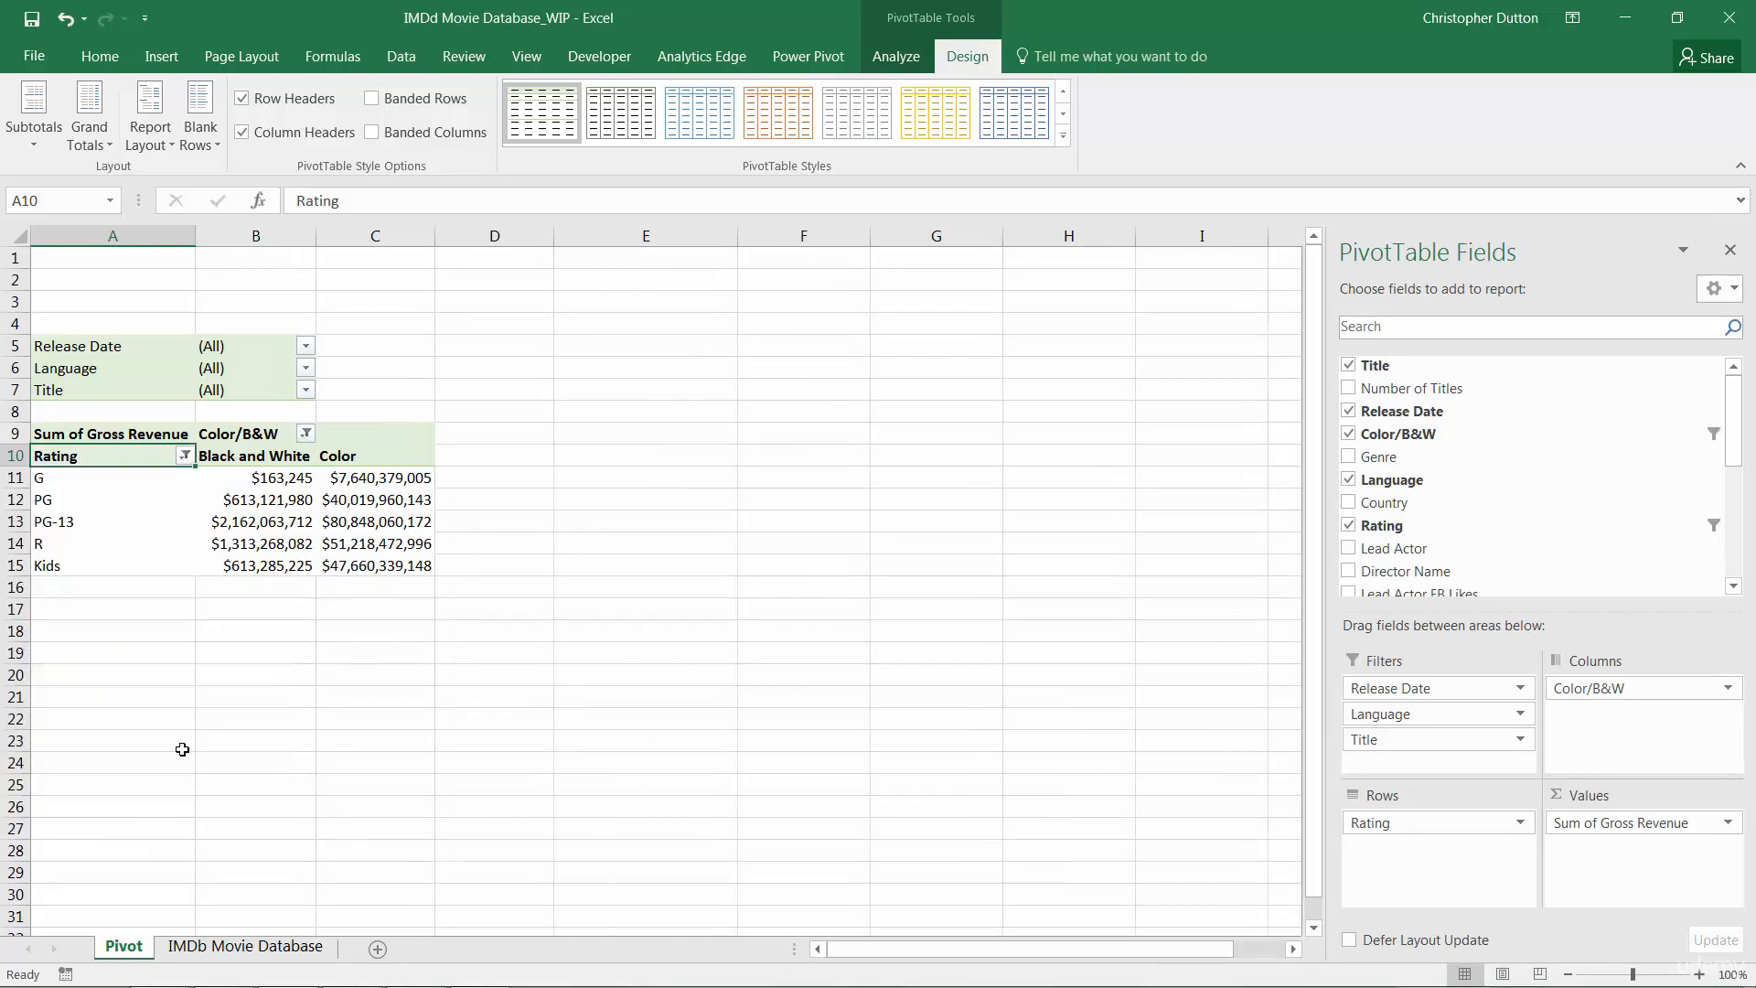
Start a calculated item in the Color/B&W field named %Color
{"action": "left_click", "coordinate": [350, 455]}
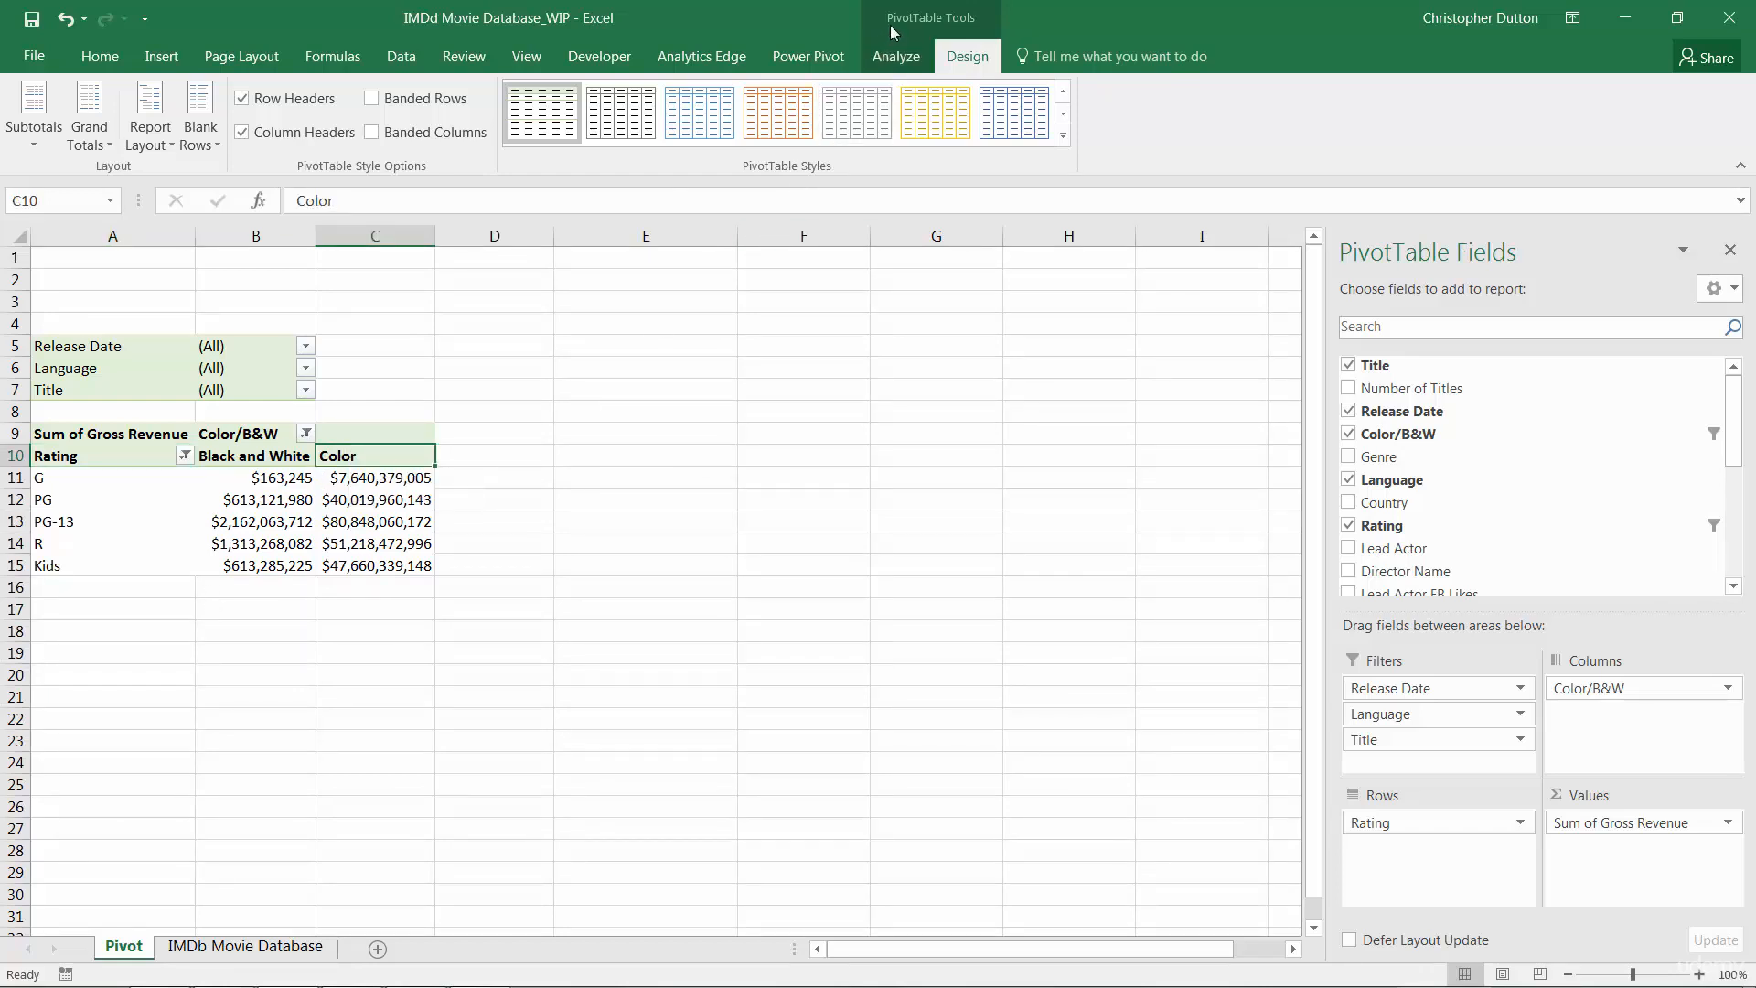
{"action": "left_click", "coordinate": [913, 56]}
{"action": "left_click", "coordinate": [1123, 137]}
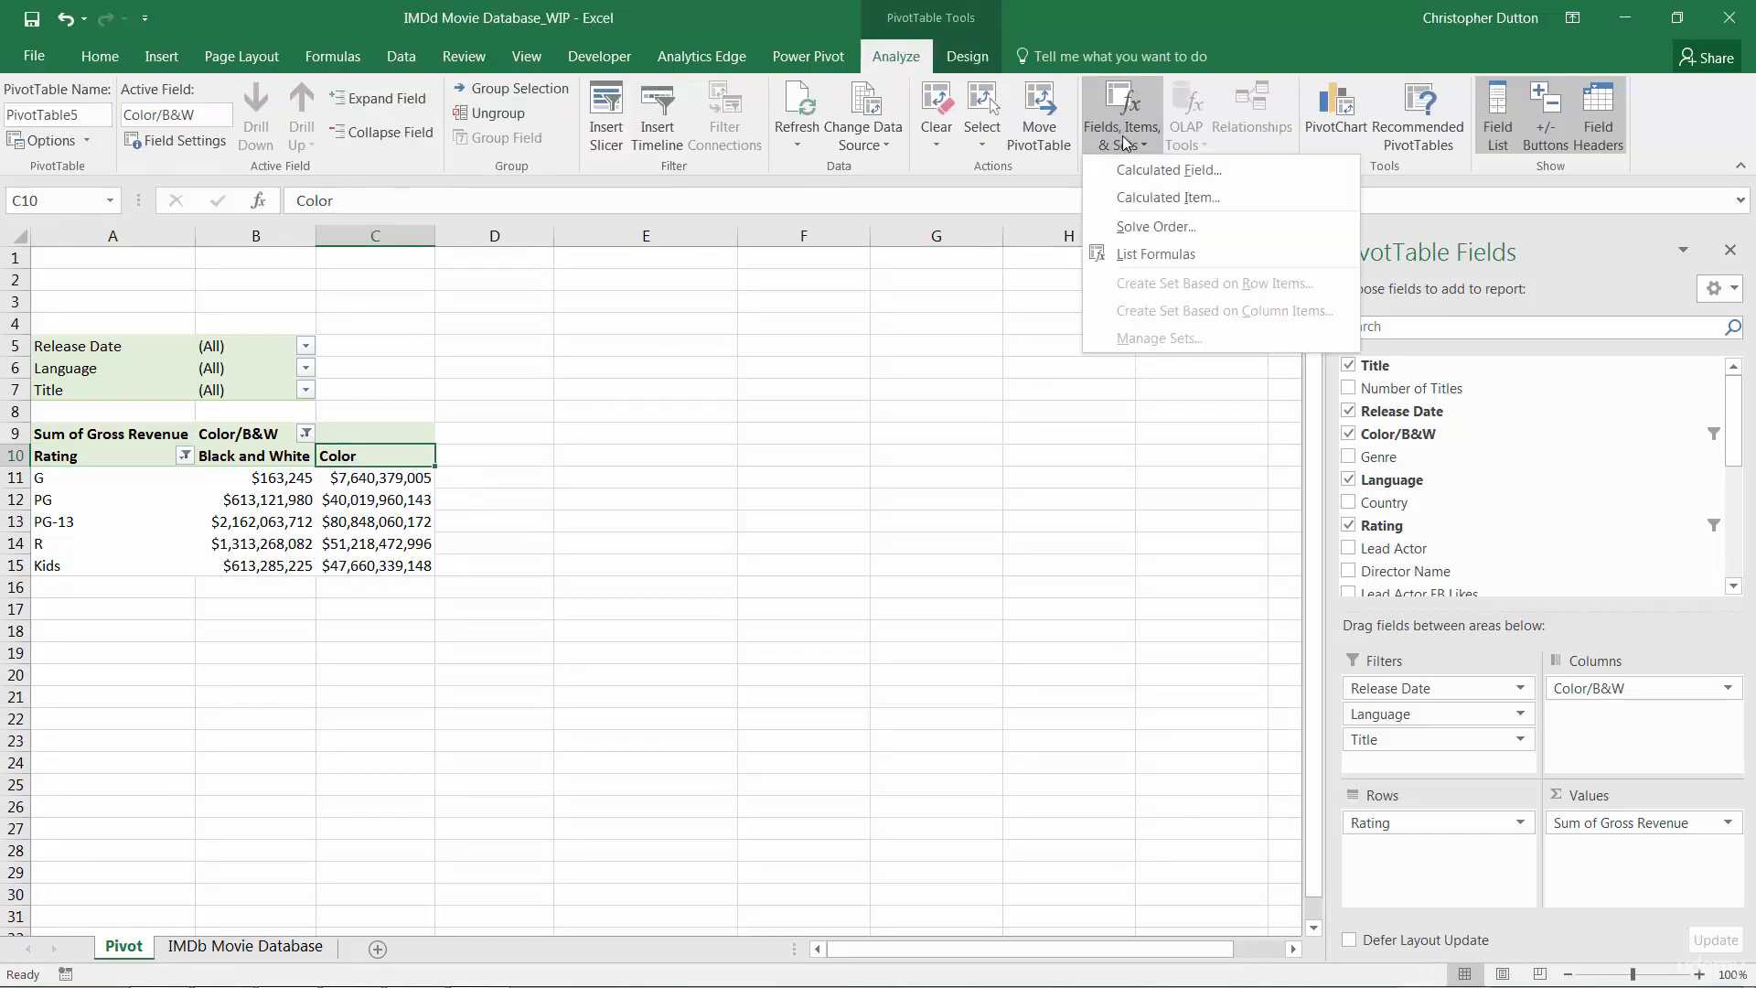
{"action": "left_click", "coordinate": [1162, 197]}
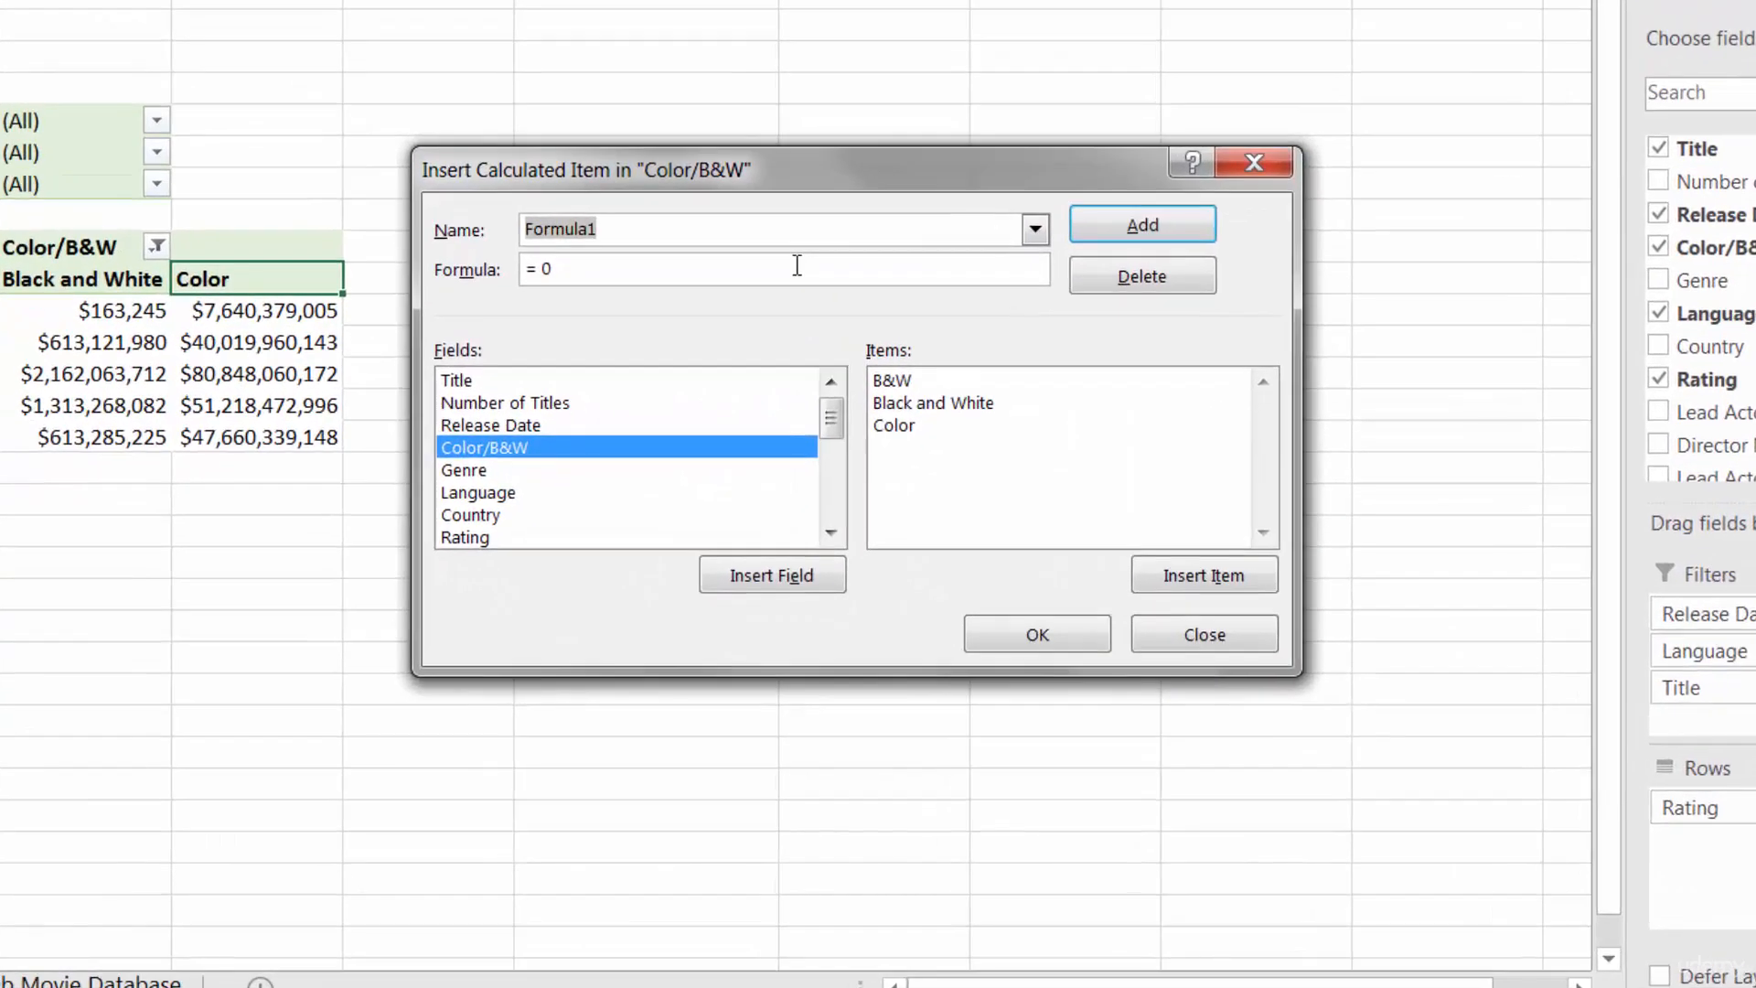
{"action": "type", "text": "%C"}
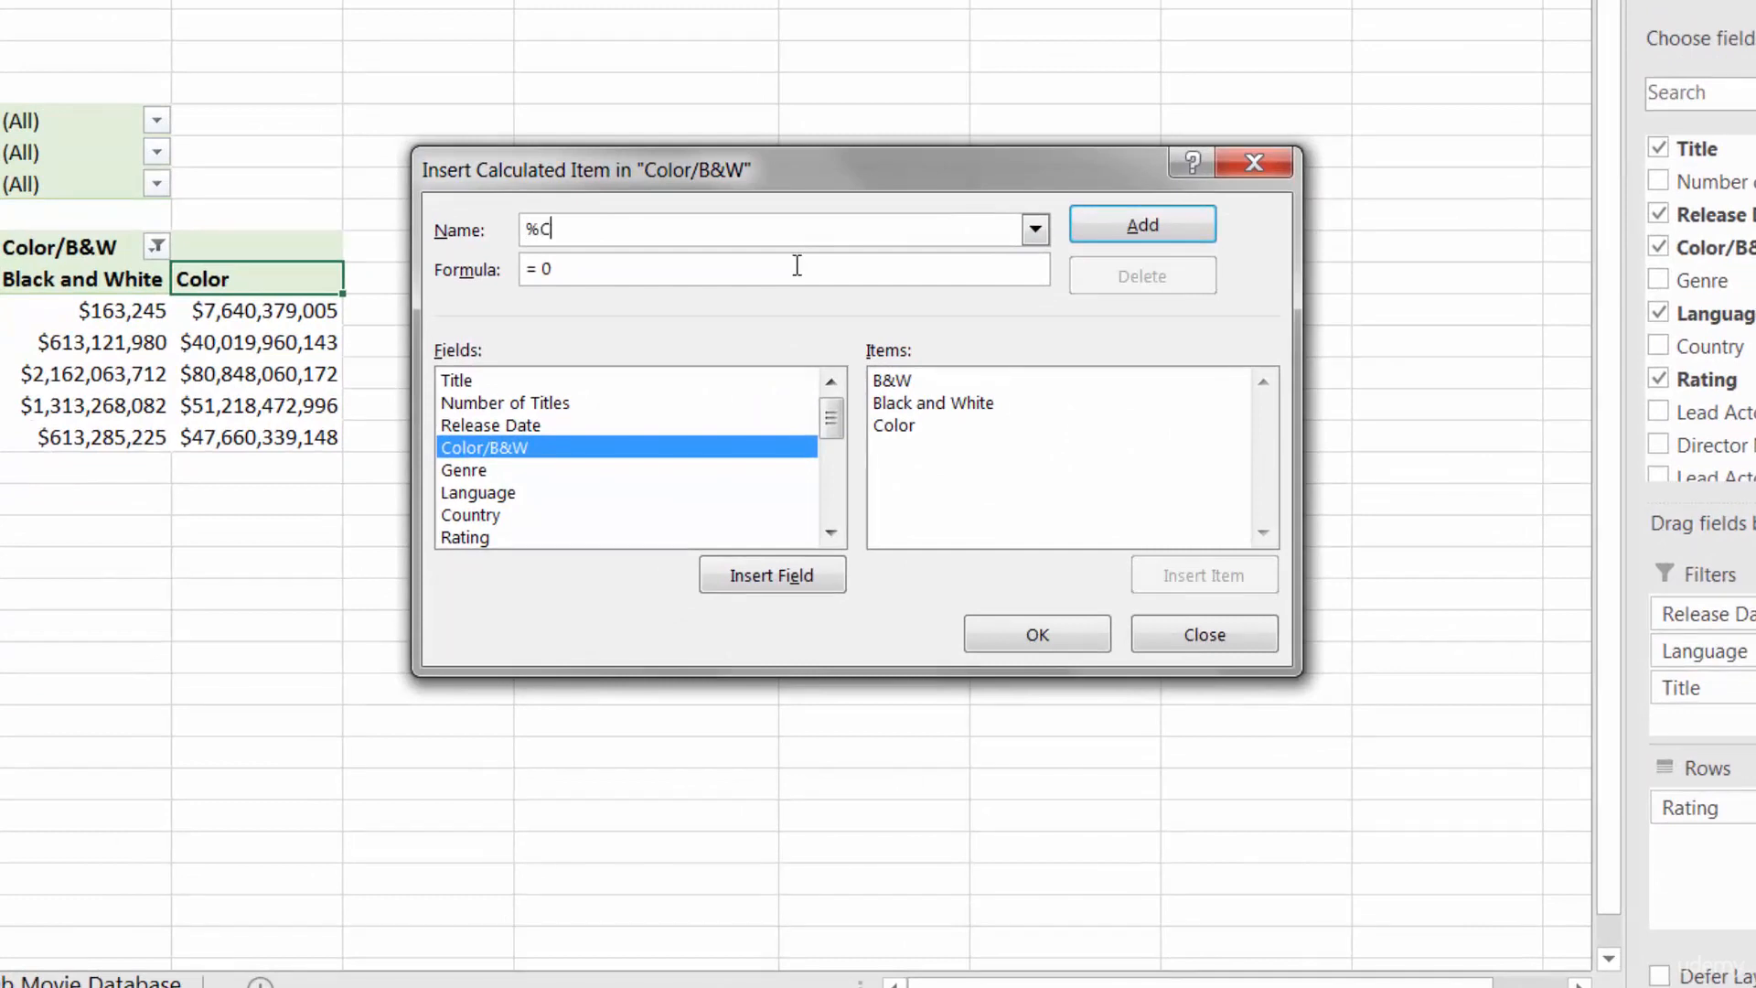
{"action": "type", "text": "olor"}
Set the %Color formula to Color/('Black and White'+Color) and add the item
{"action": "left_click", "coordinate": [599, 268]}
{"action": "key", "text": "BackSpace"}
{"action": "double_click", "coordinate": [905, 426]}
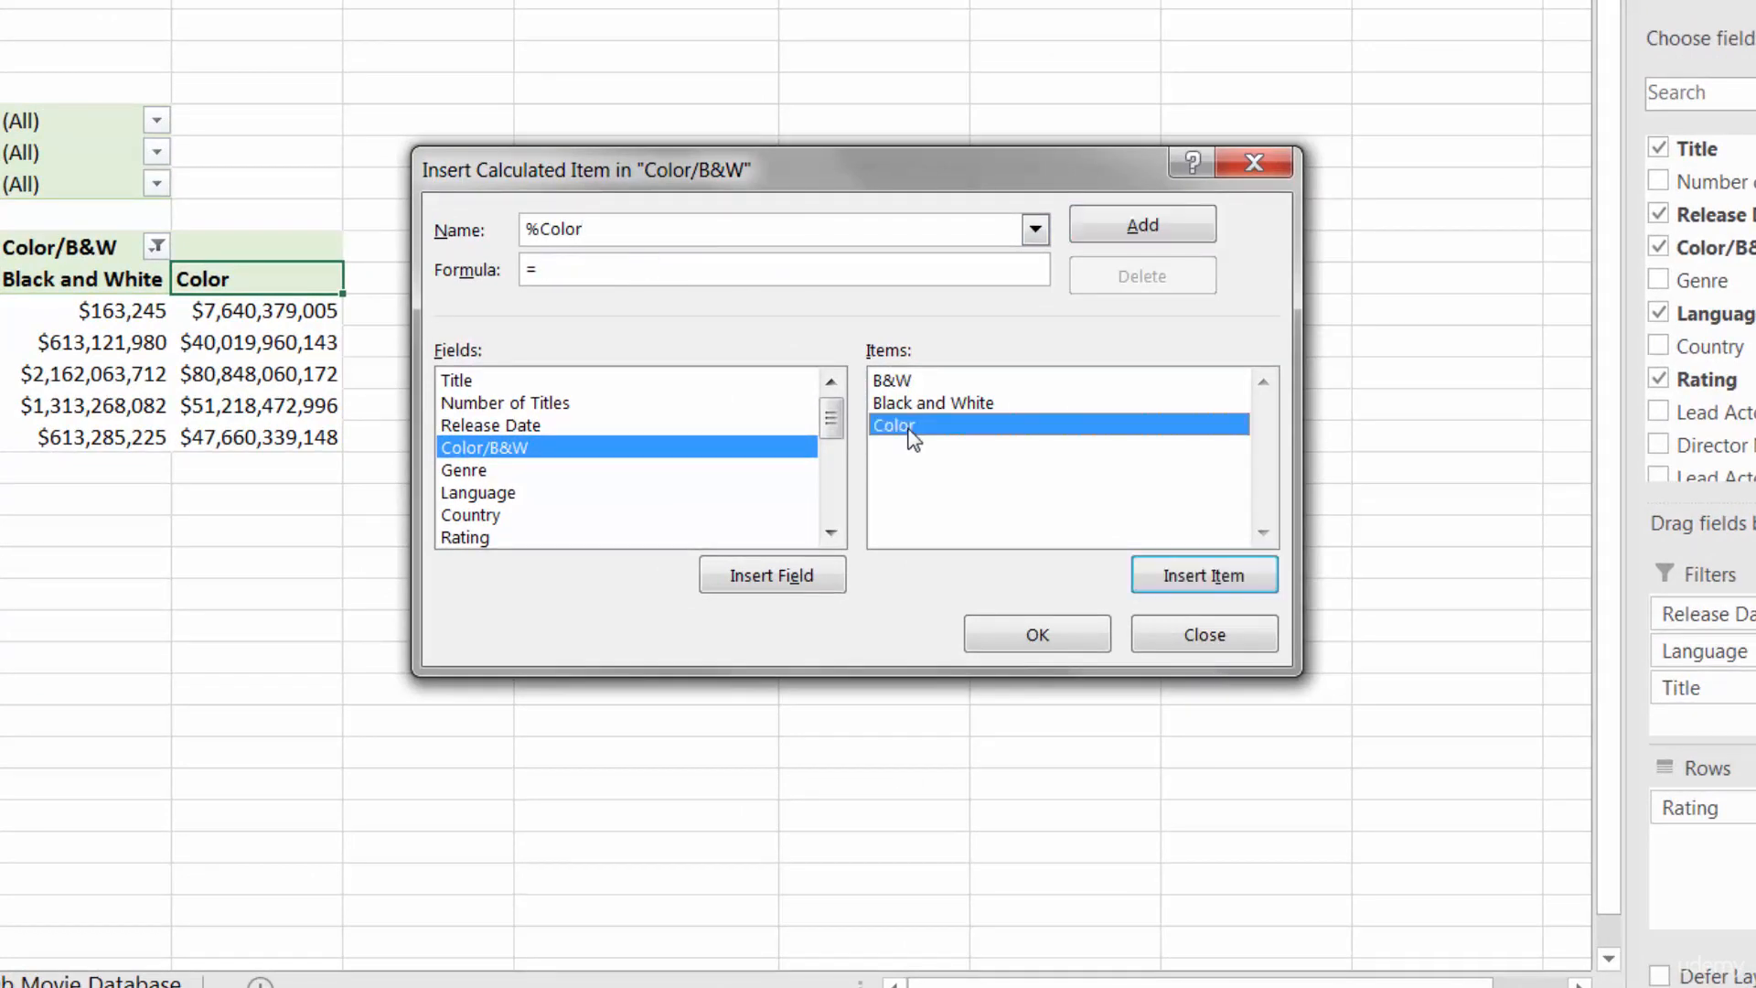
{"action": "type", "text": "/"}
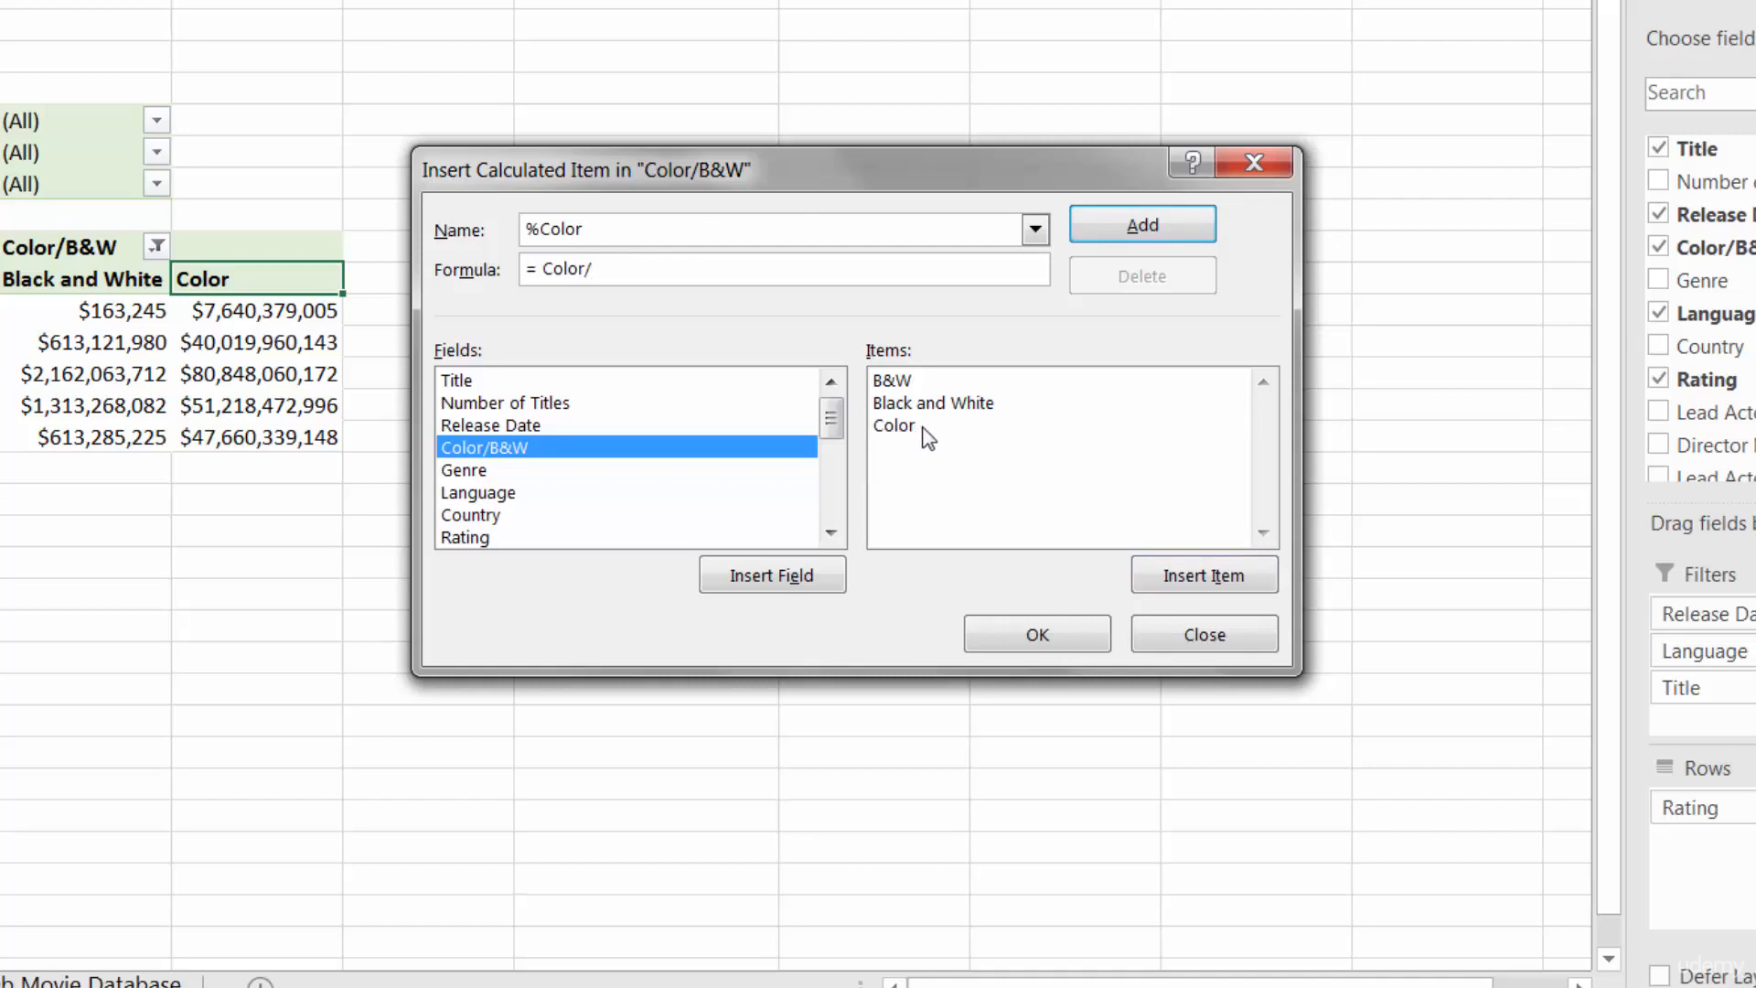
{"action": "type", "text": "("}
{"action": "double_click", "coordinate": [960, 403]}
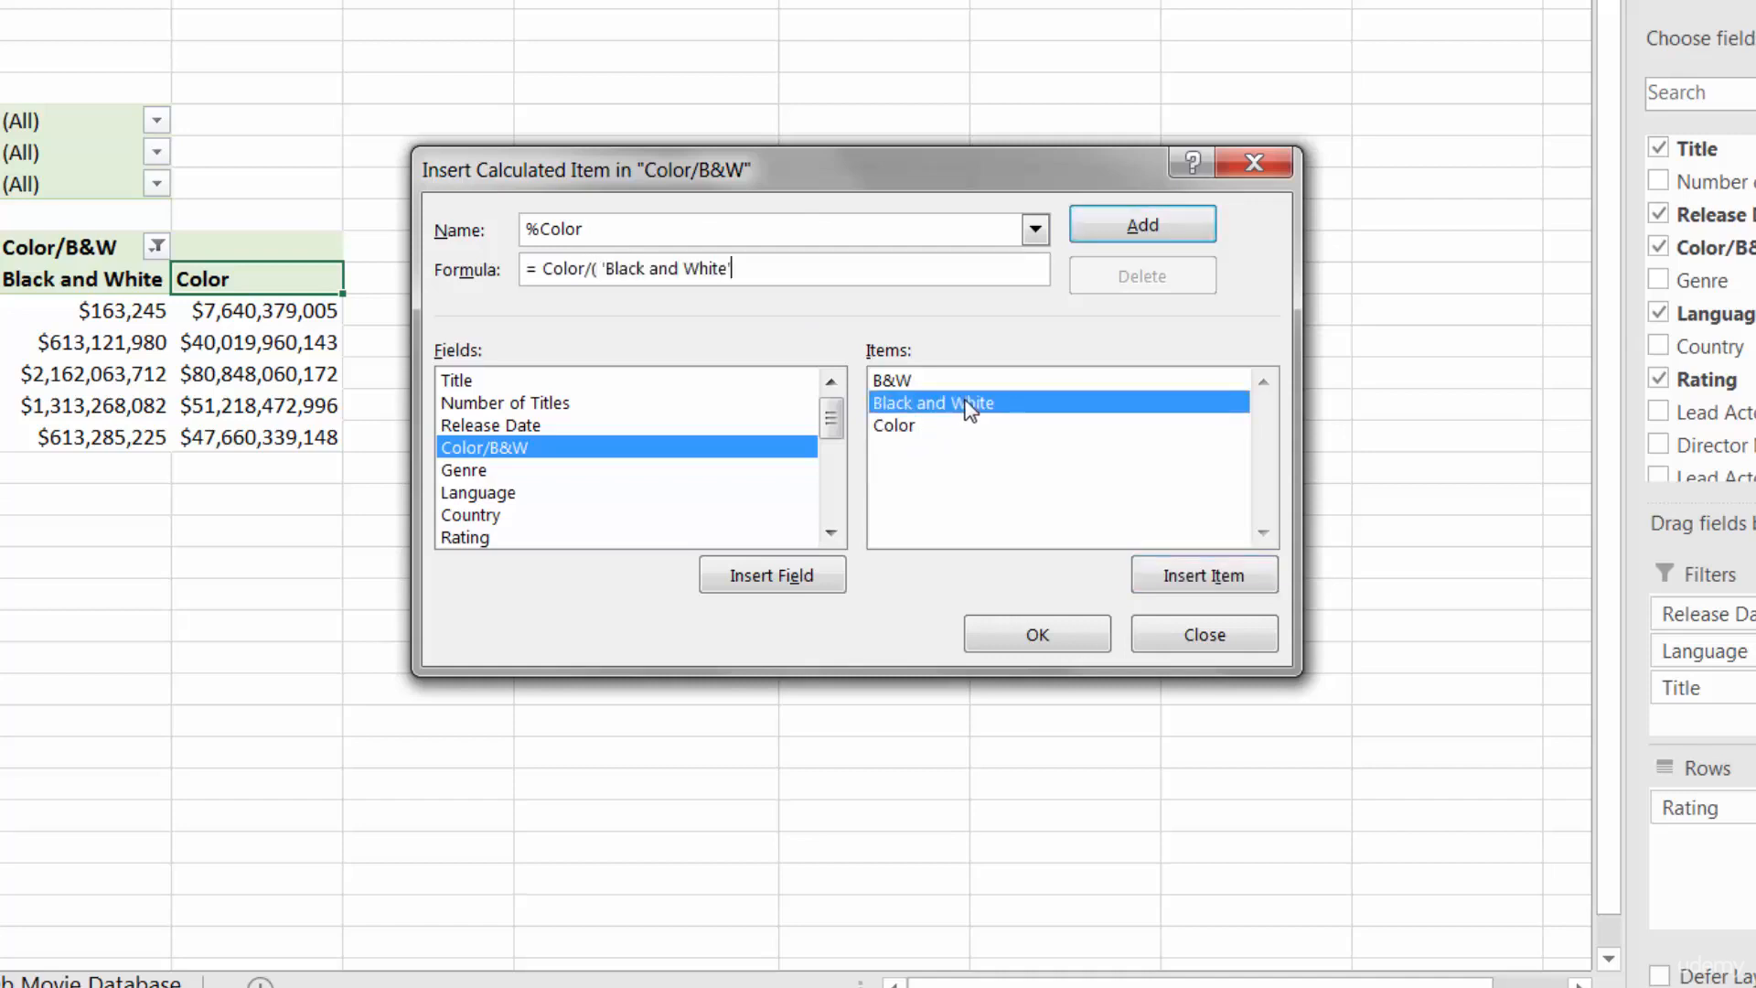
{"action": "type", "text": "+"}
{"action": "double_click", "coordinate": [899, 427]}
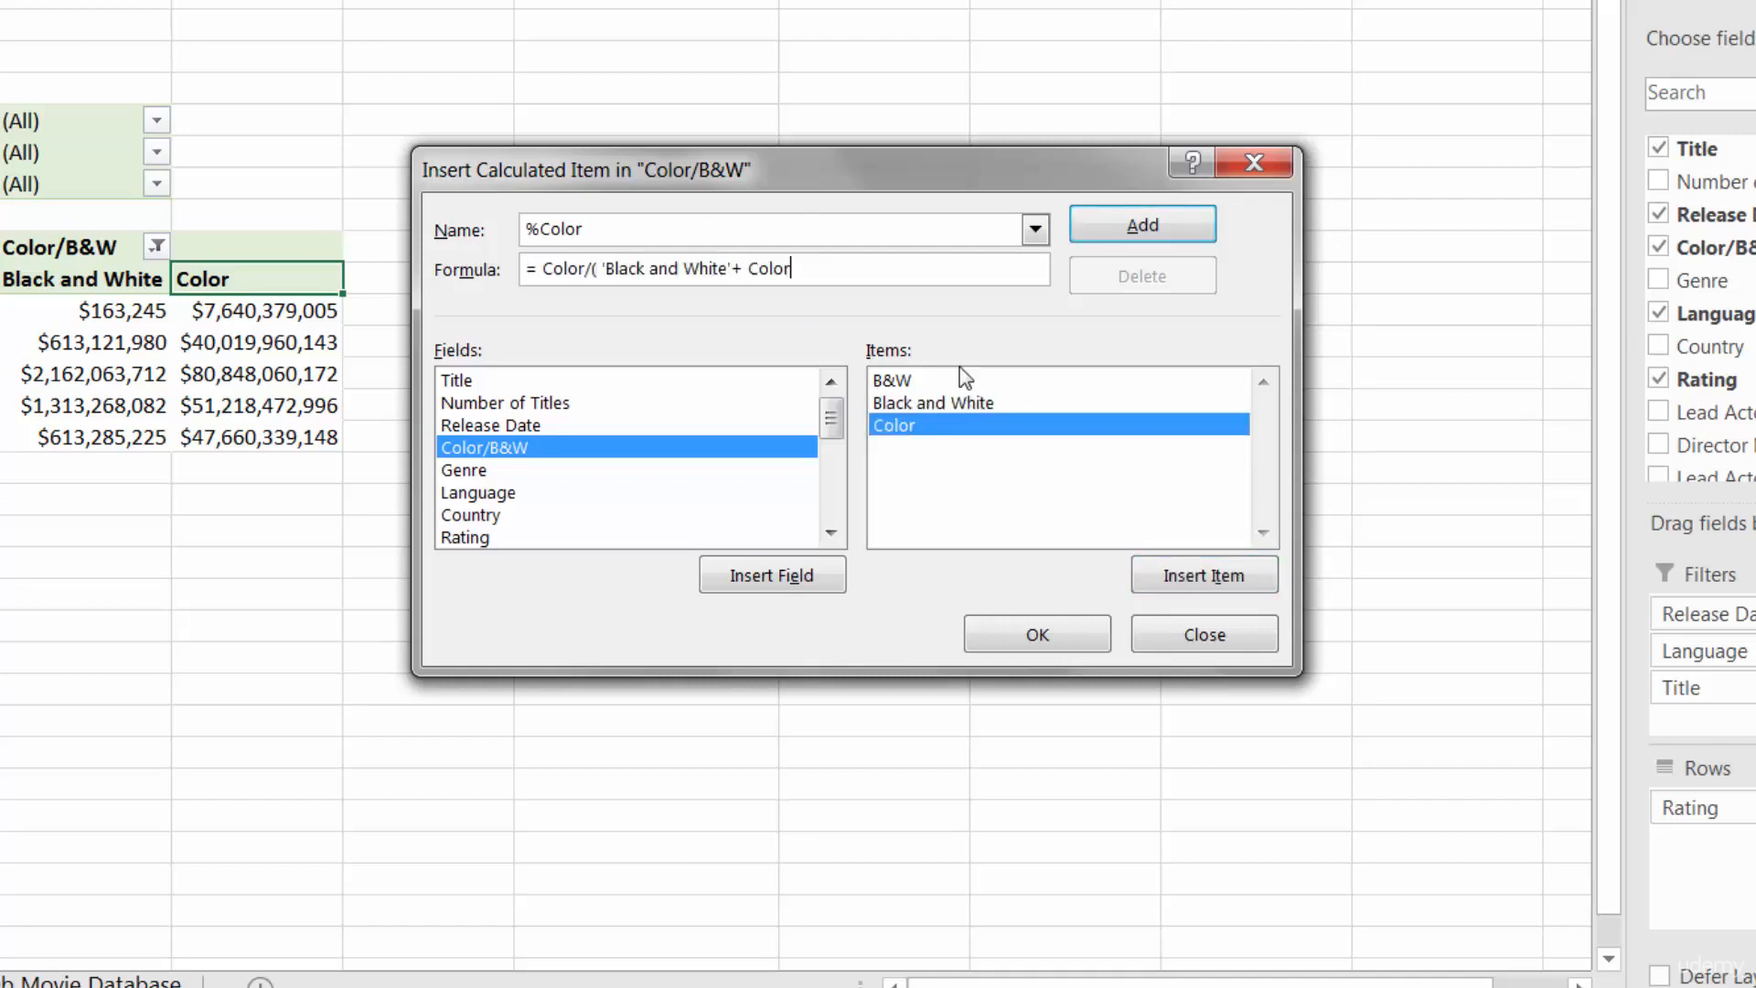
{"action": "type", "text": ")"}
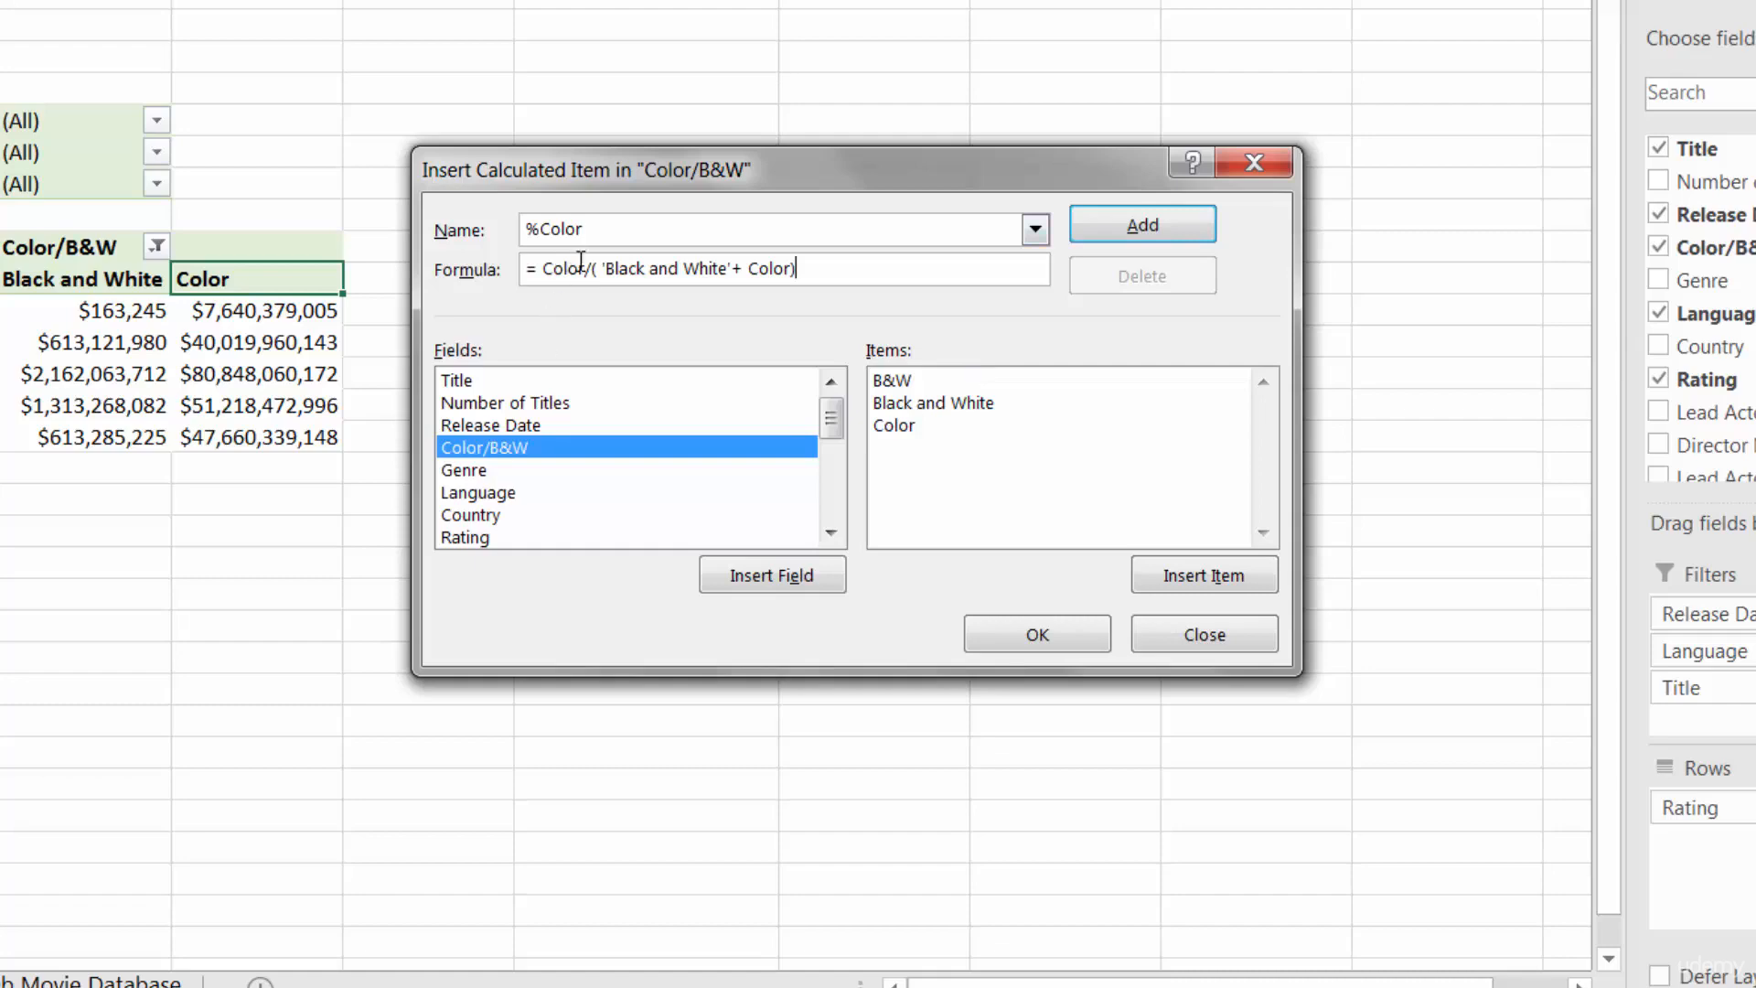
{"action": "left_click", "coordinate": [1043, 638]}
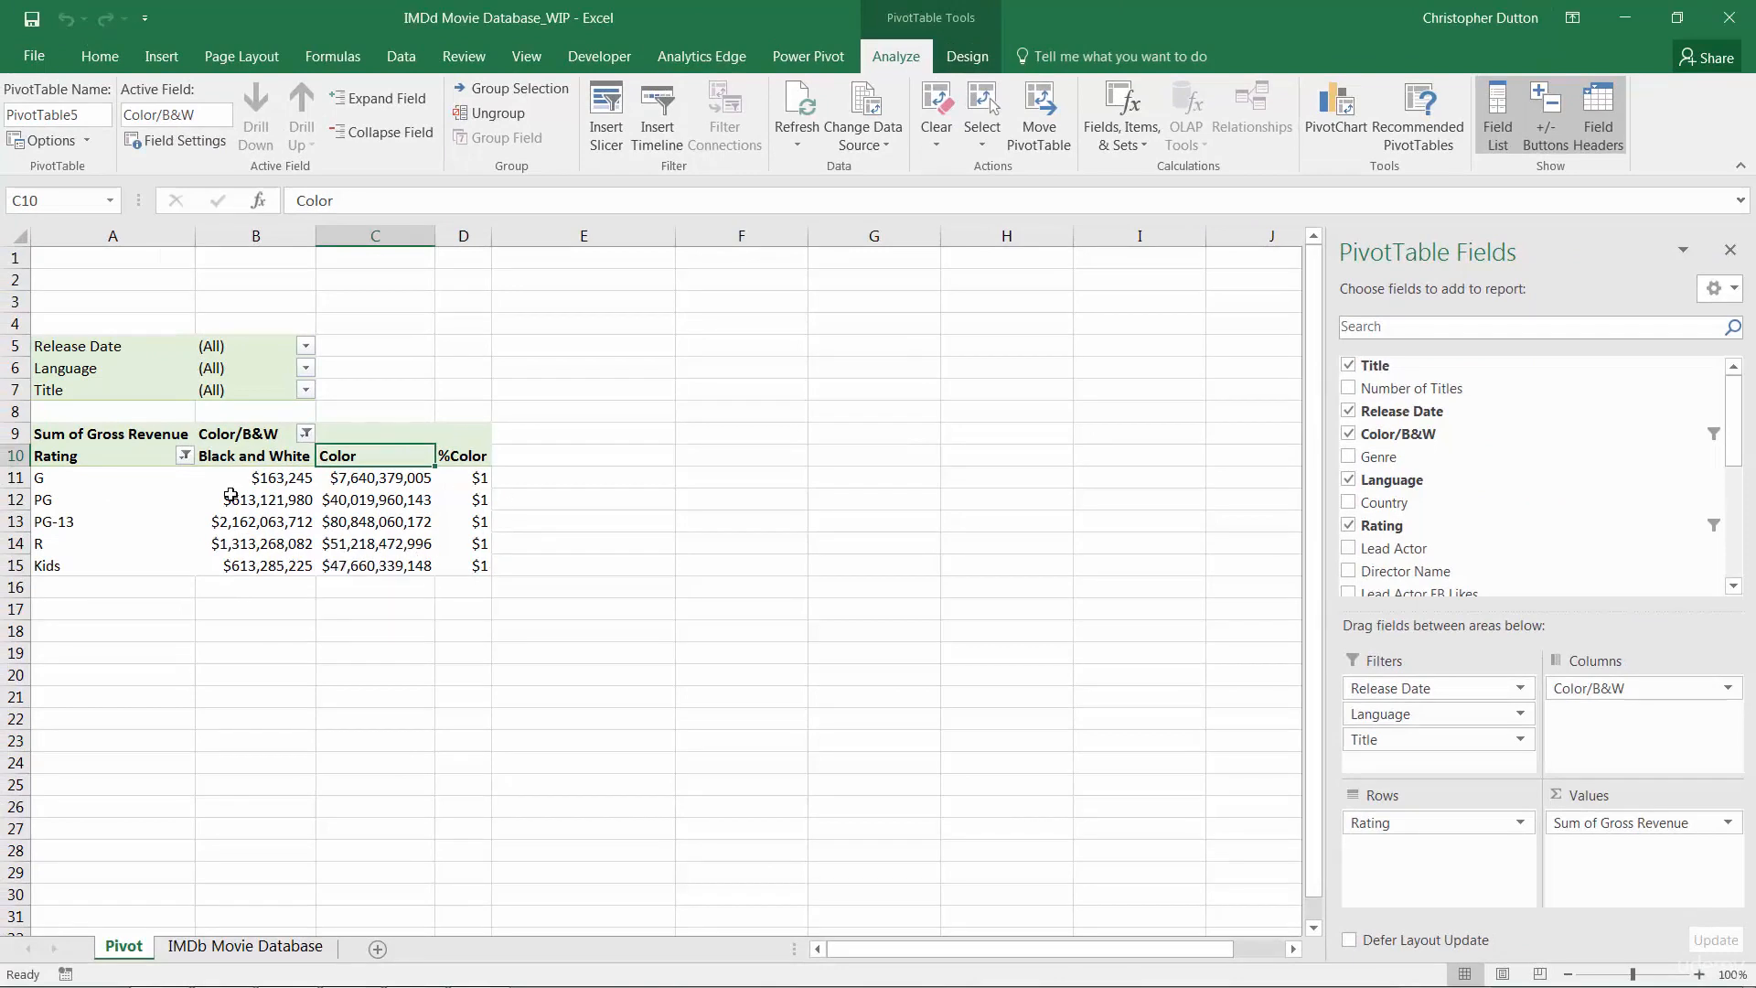
Set the number format of the pivot values to Percentage from the %Color cell
{"action": "mouse_move", "coordinate": [279, 529]}
{"action": "right_click", "coordinate": [472, 477]}
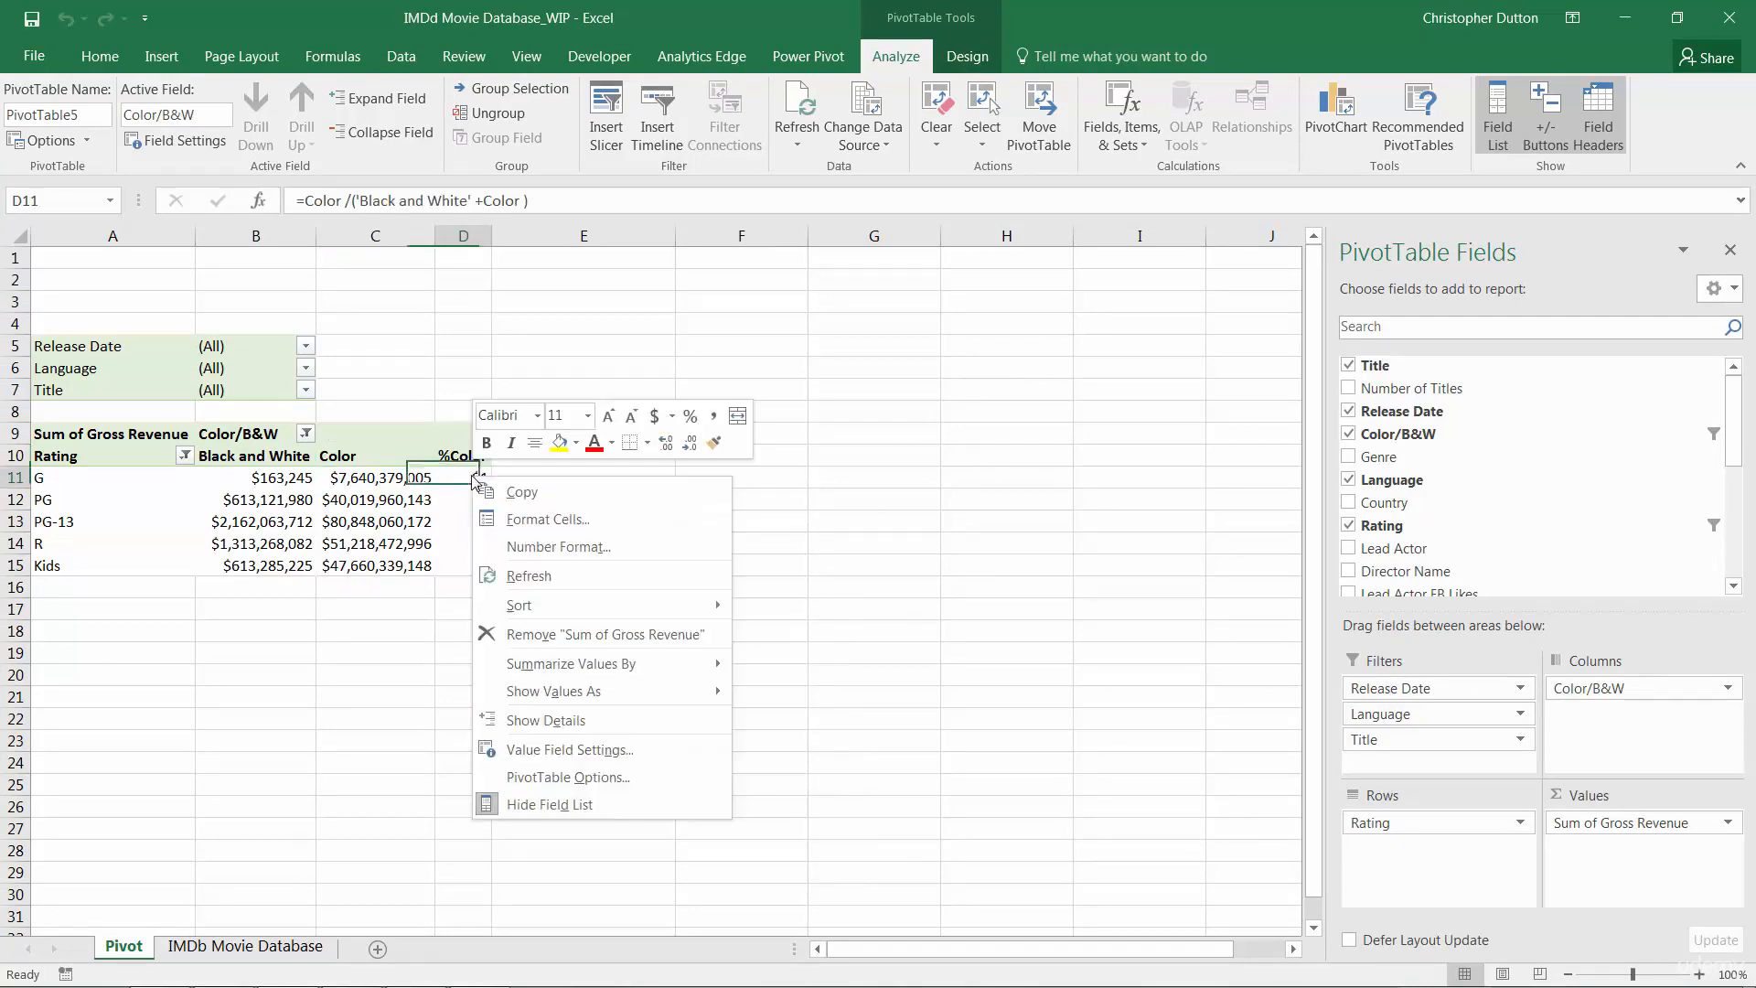
{"action": "left_click", "coordinate": [573, 543]}
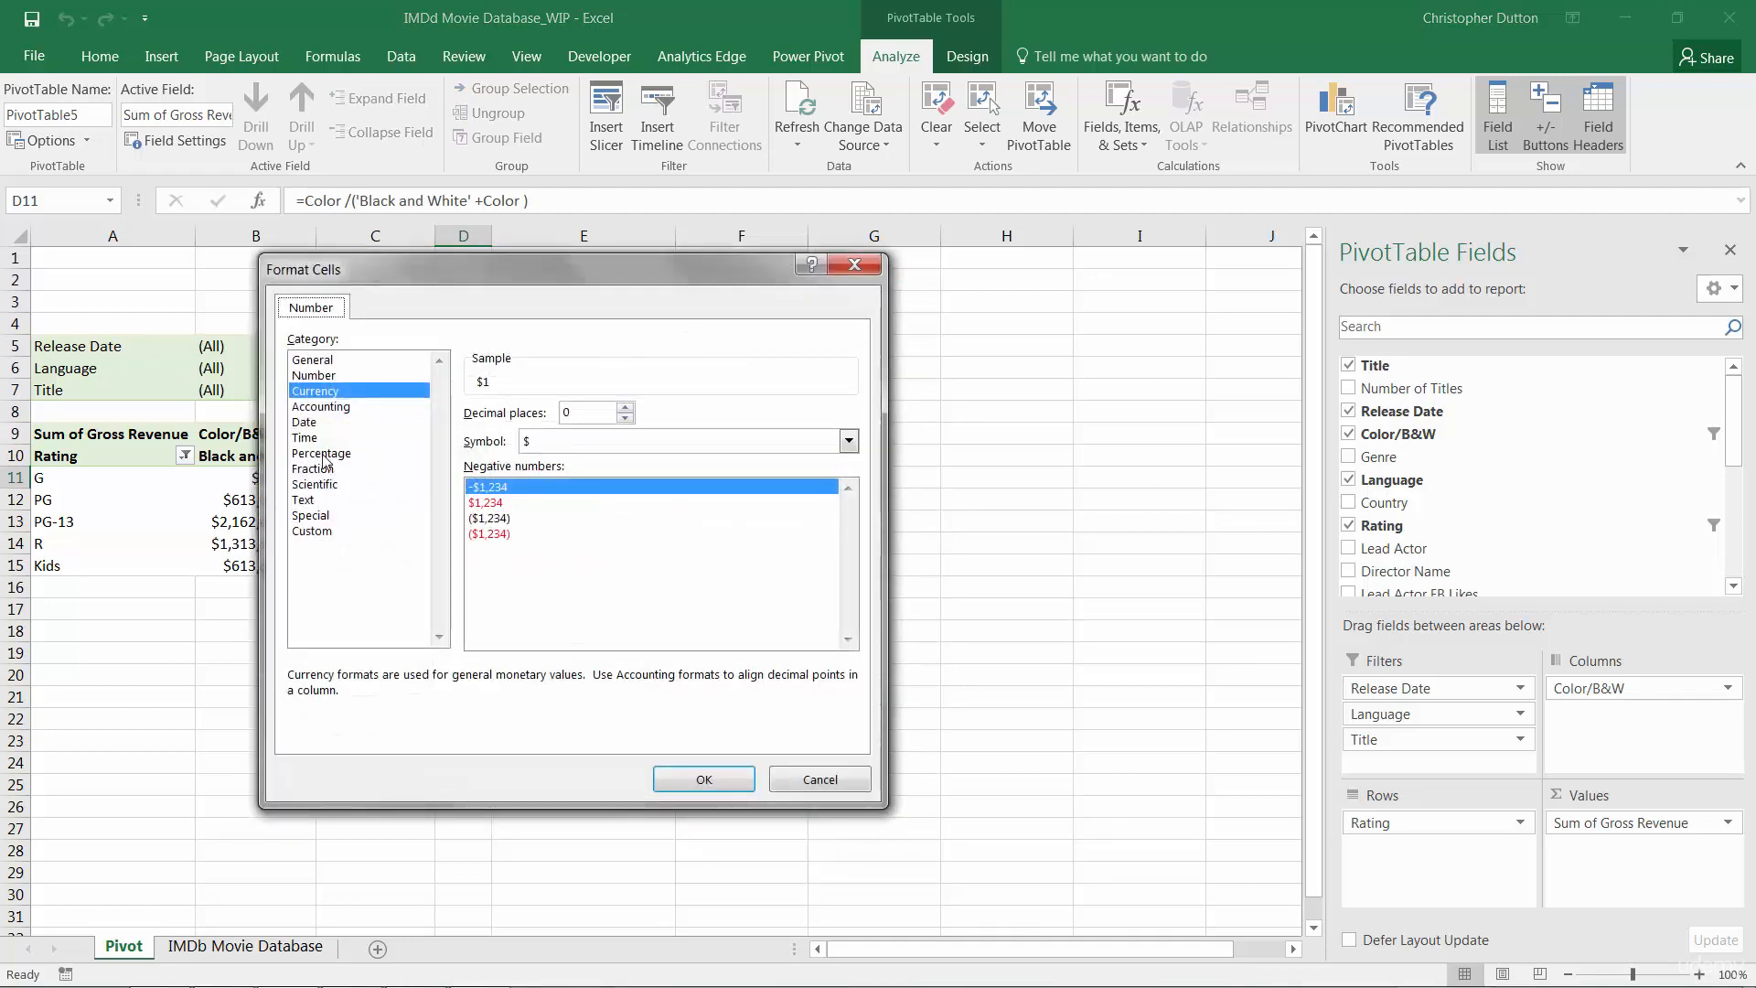
{"action": "left_click", "coordinate": [322, 454]}
{"action": "left_click", "coordinate": [700, 779]}
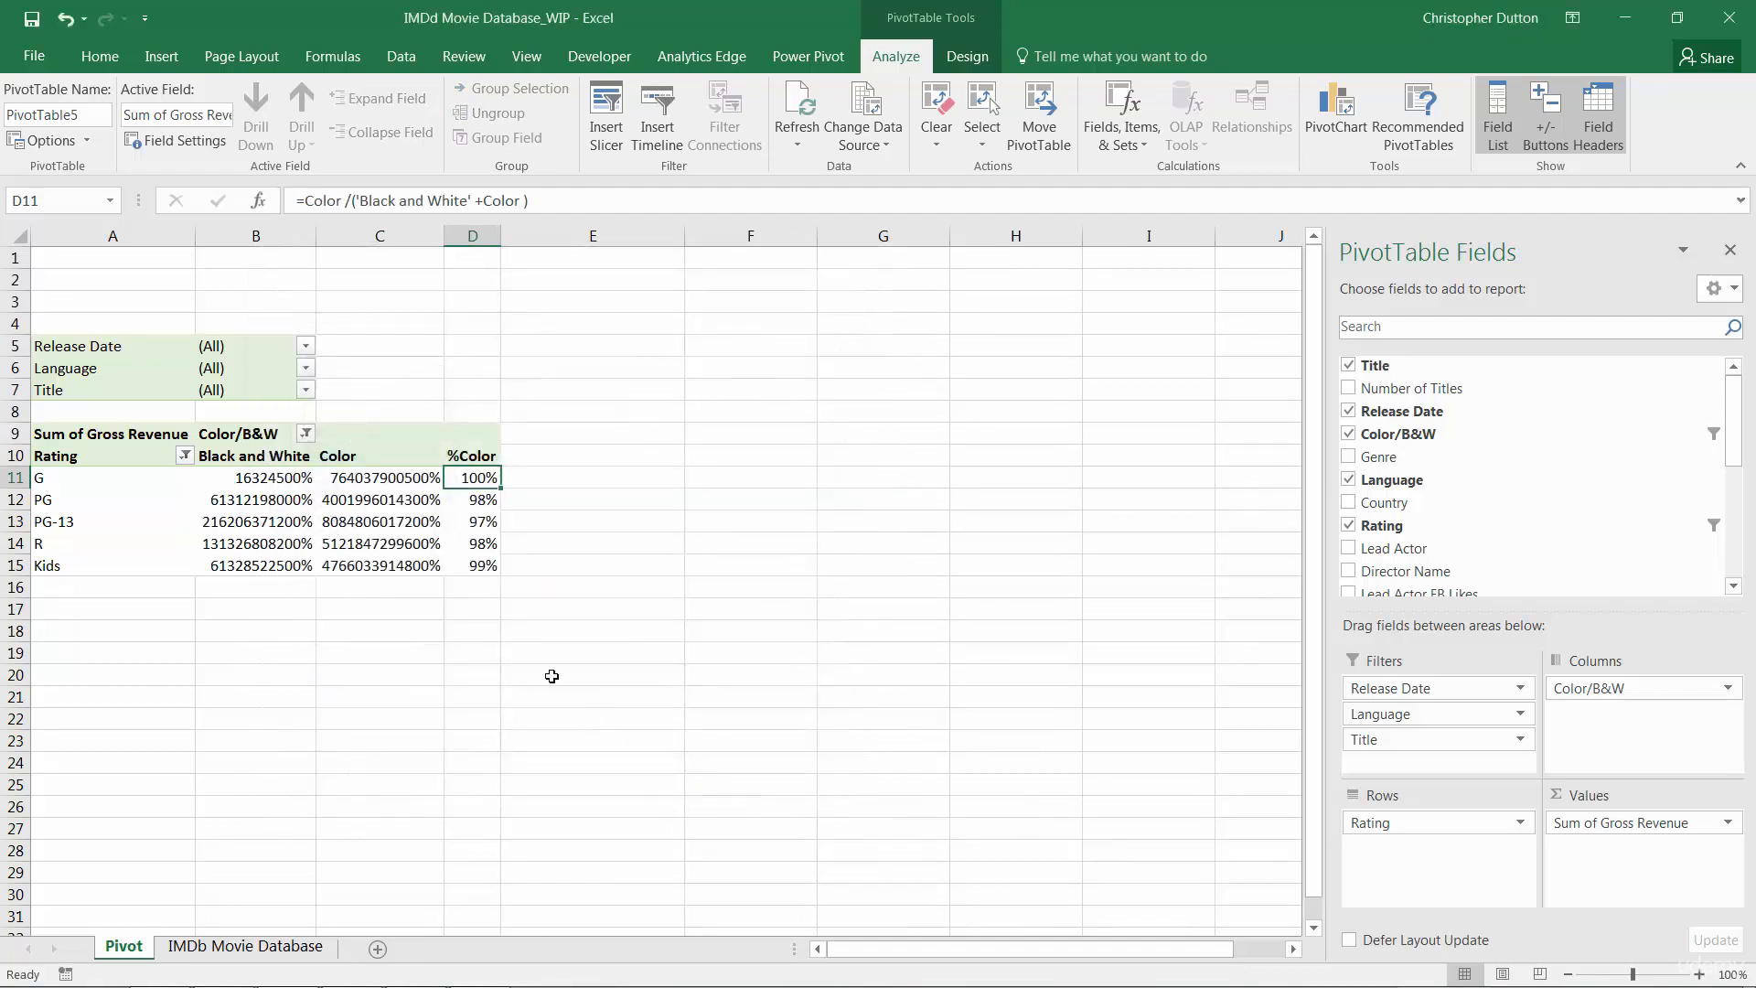
Undo the percentage number format on the pivot values
{"action": "left_click_drag", "start_coordinate": [247, 482], "coordinate": [359, 564]}
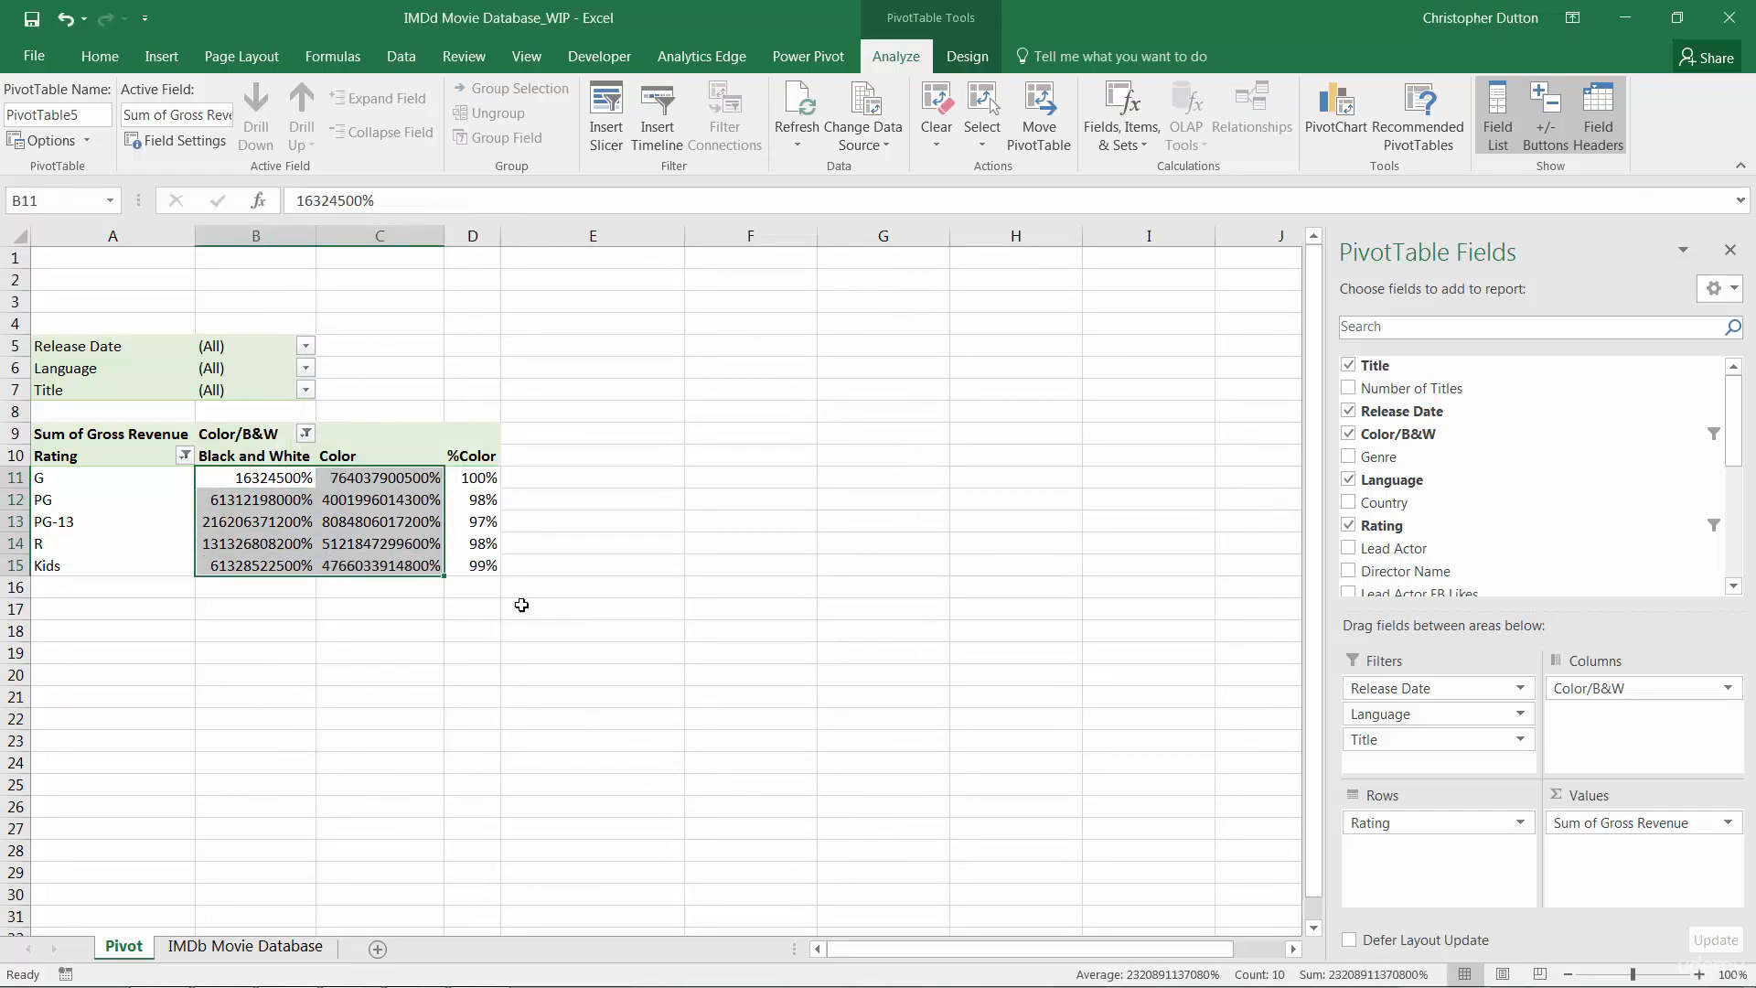
{"action": "key", "text": "ctrl+z"}
{"action": "key", "text": "ctrl+z"}
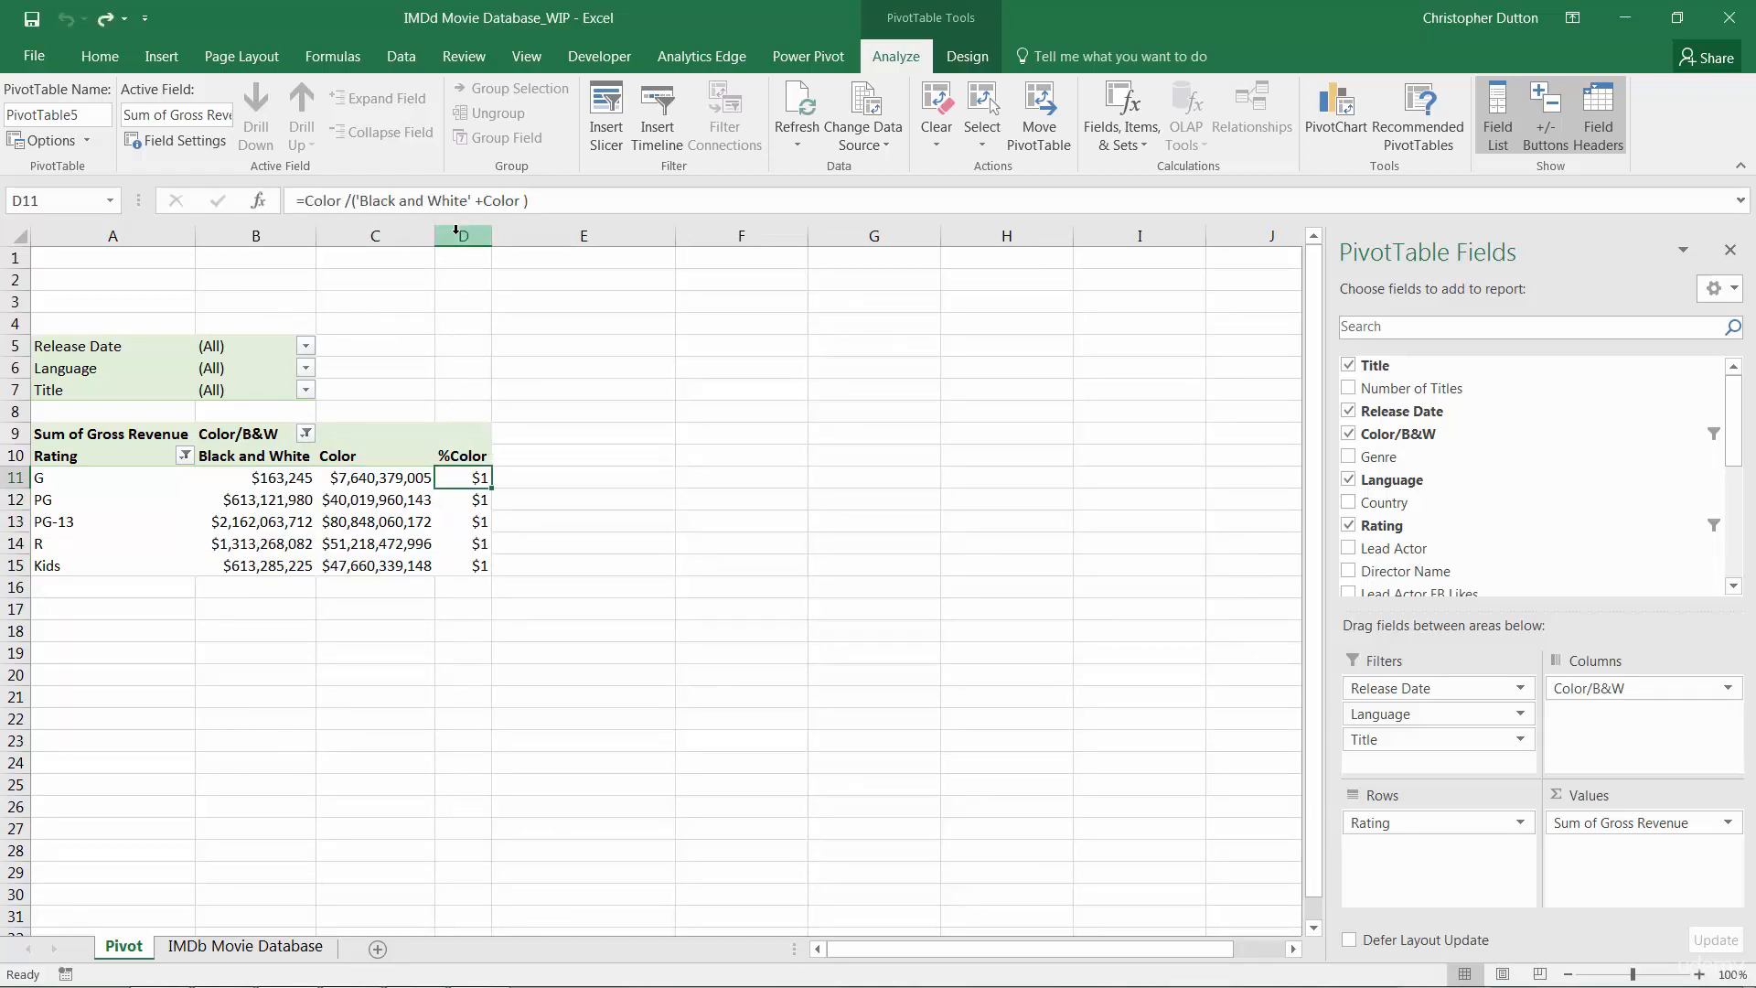
Apply percent style to the %Color column
{"action": "left_click", "coordinate": [456, 231]}
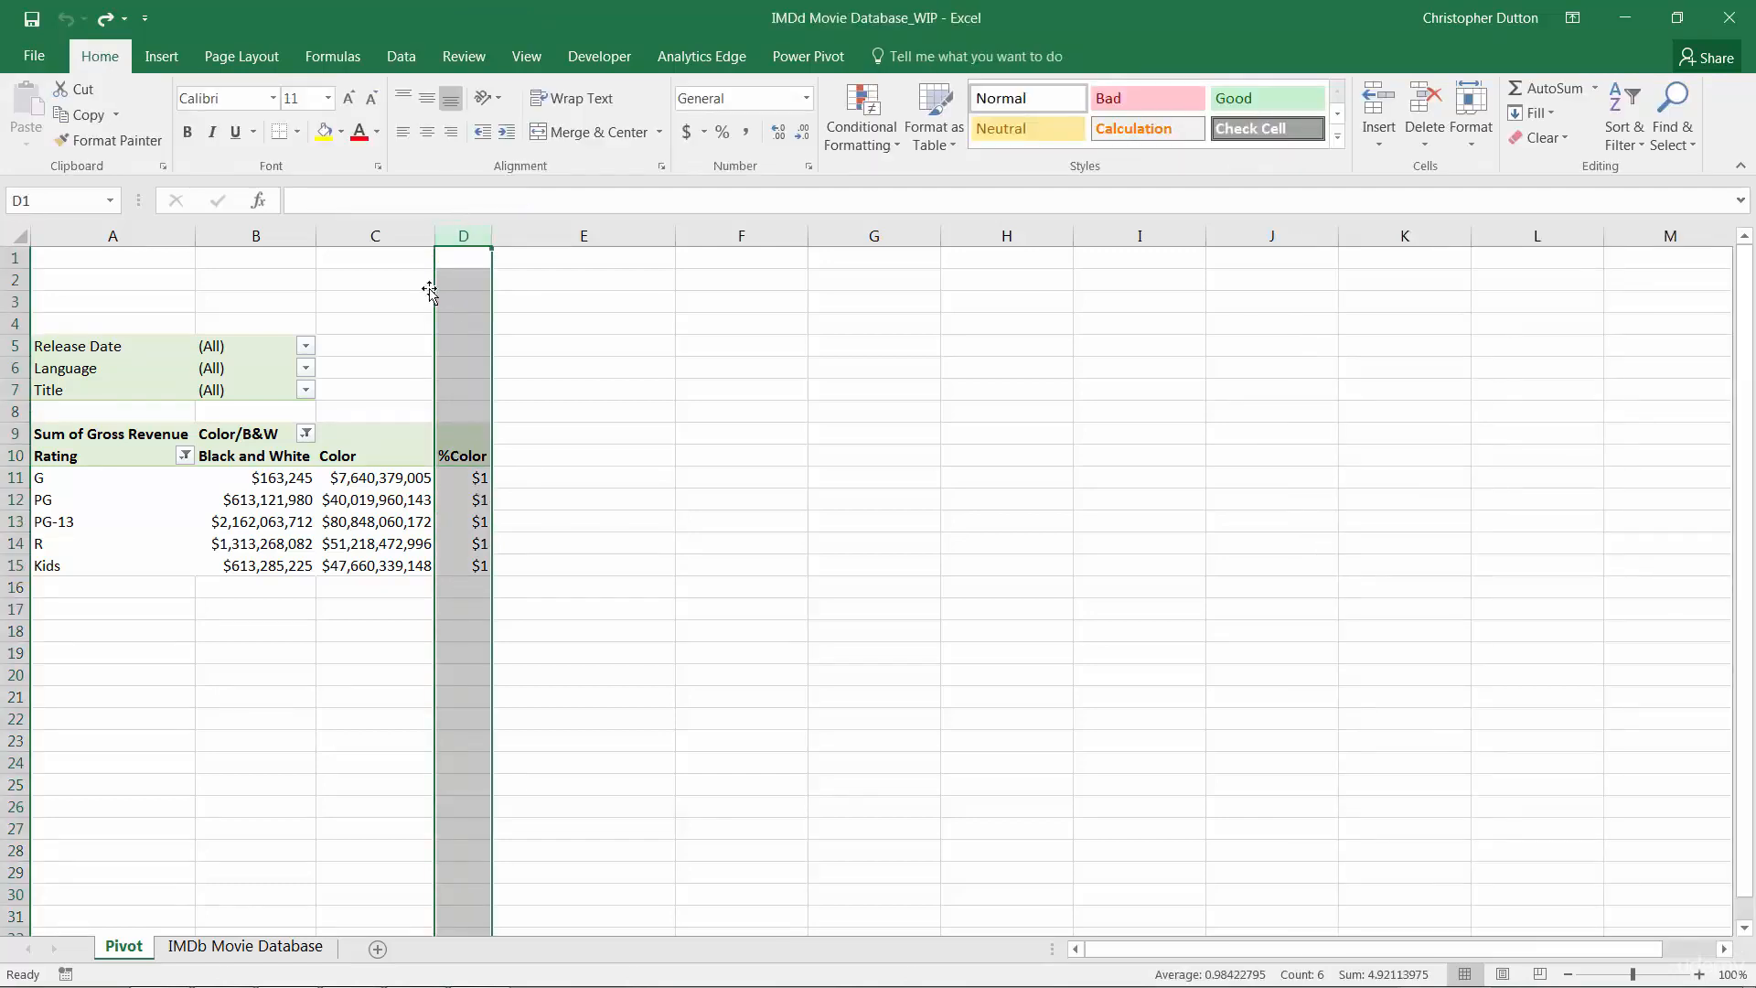
{"action": "left_click", "coordinate": [721, 131]}
{"action": "left_click", "coordinate": [473, 543]}
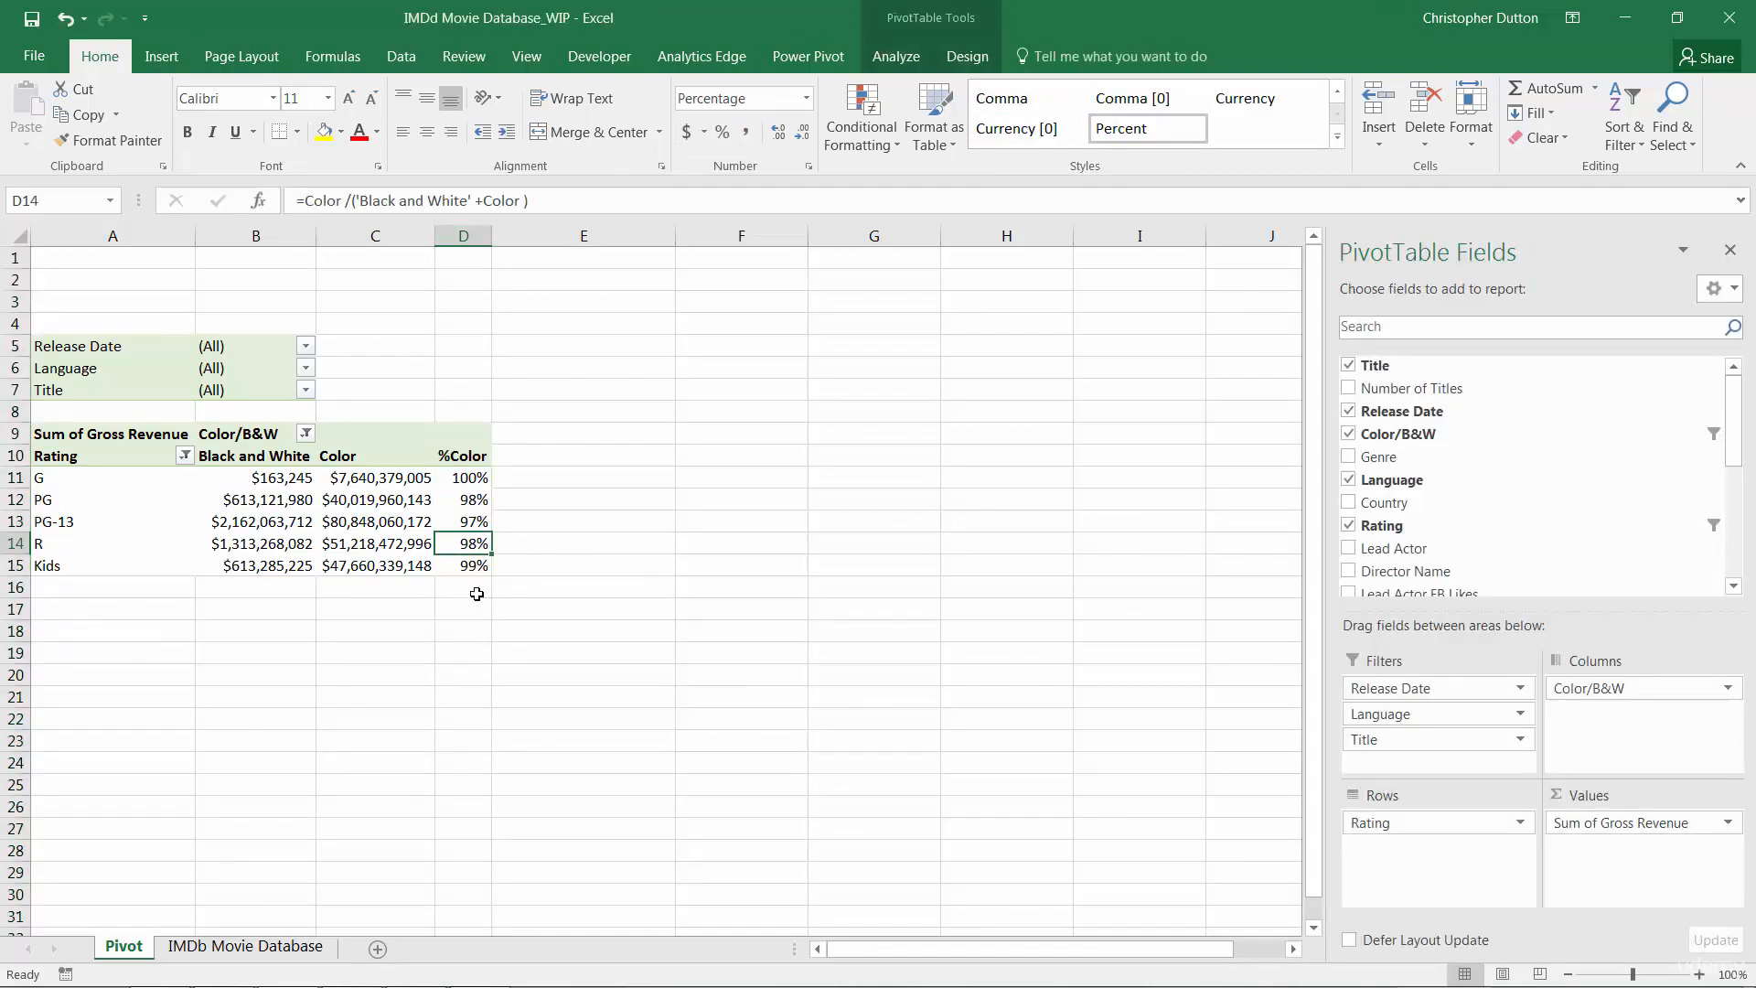
Select the Kids row values and the G and PG Black and White values to compare their totals
{"action": "left_click_drag", "start_coordinate": [223, 567], "coordinate": [471, 564]}
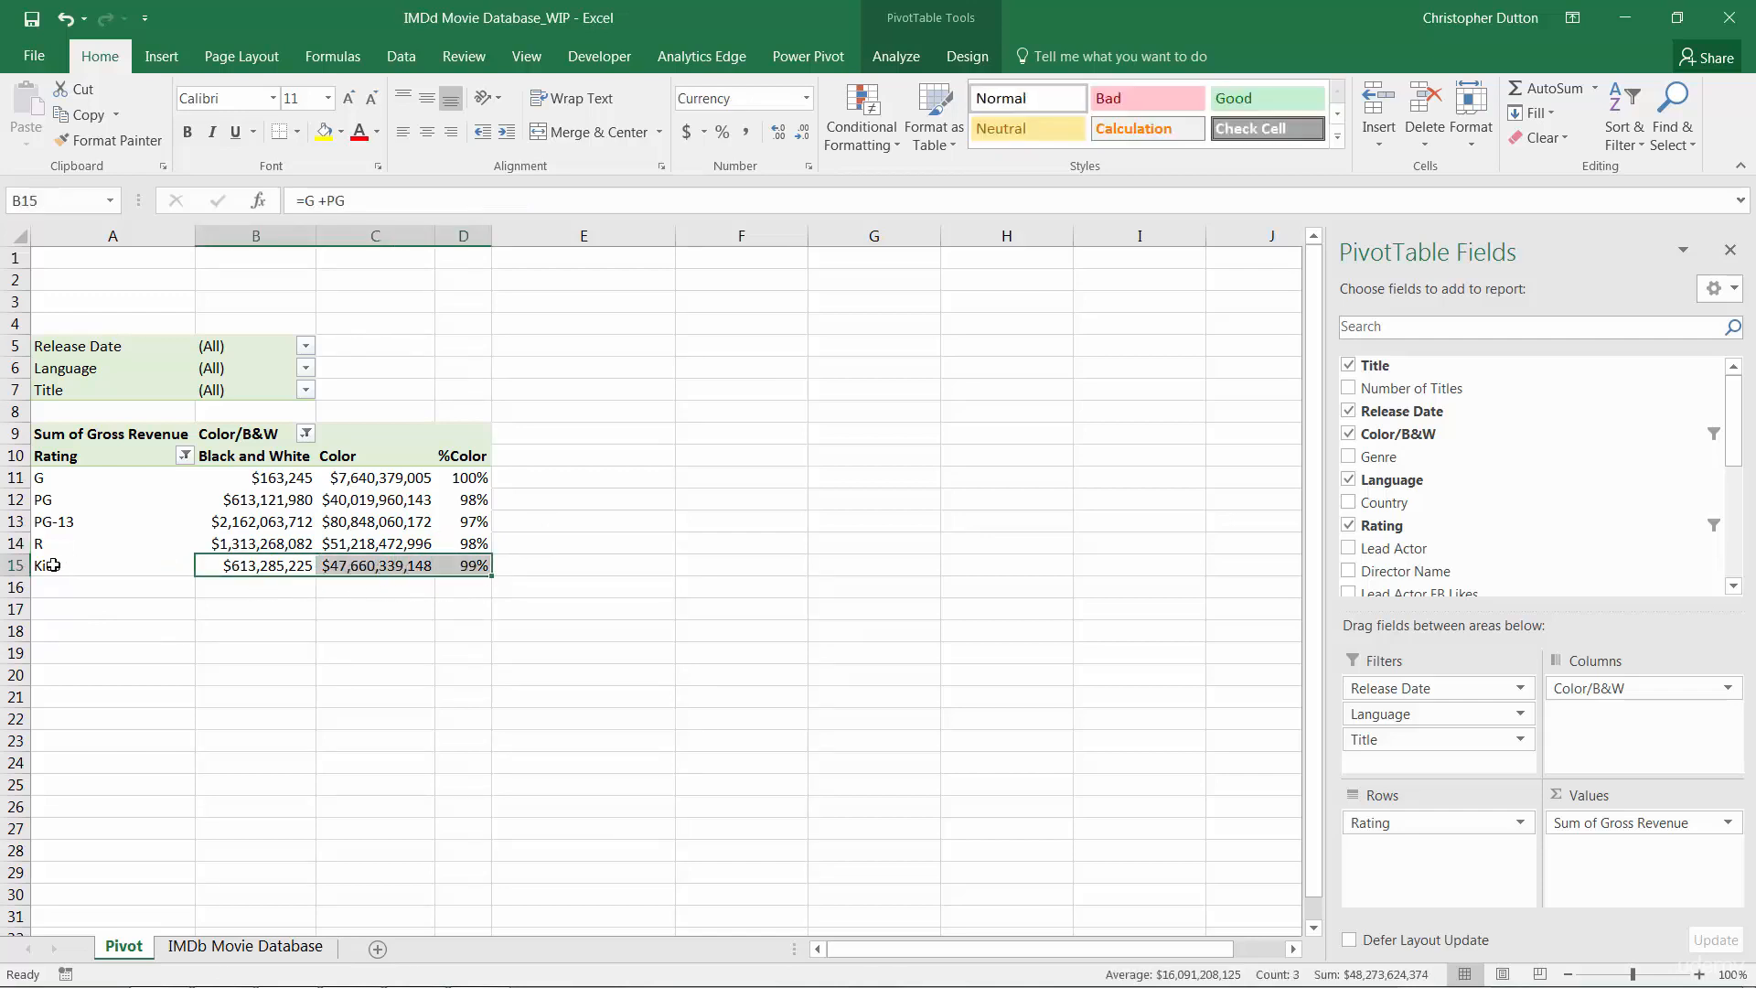
{"action": "left_click", "coordinate": [256, 499]}
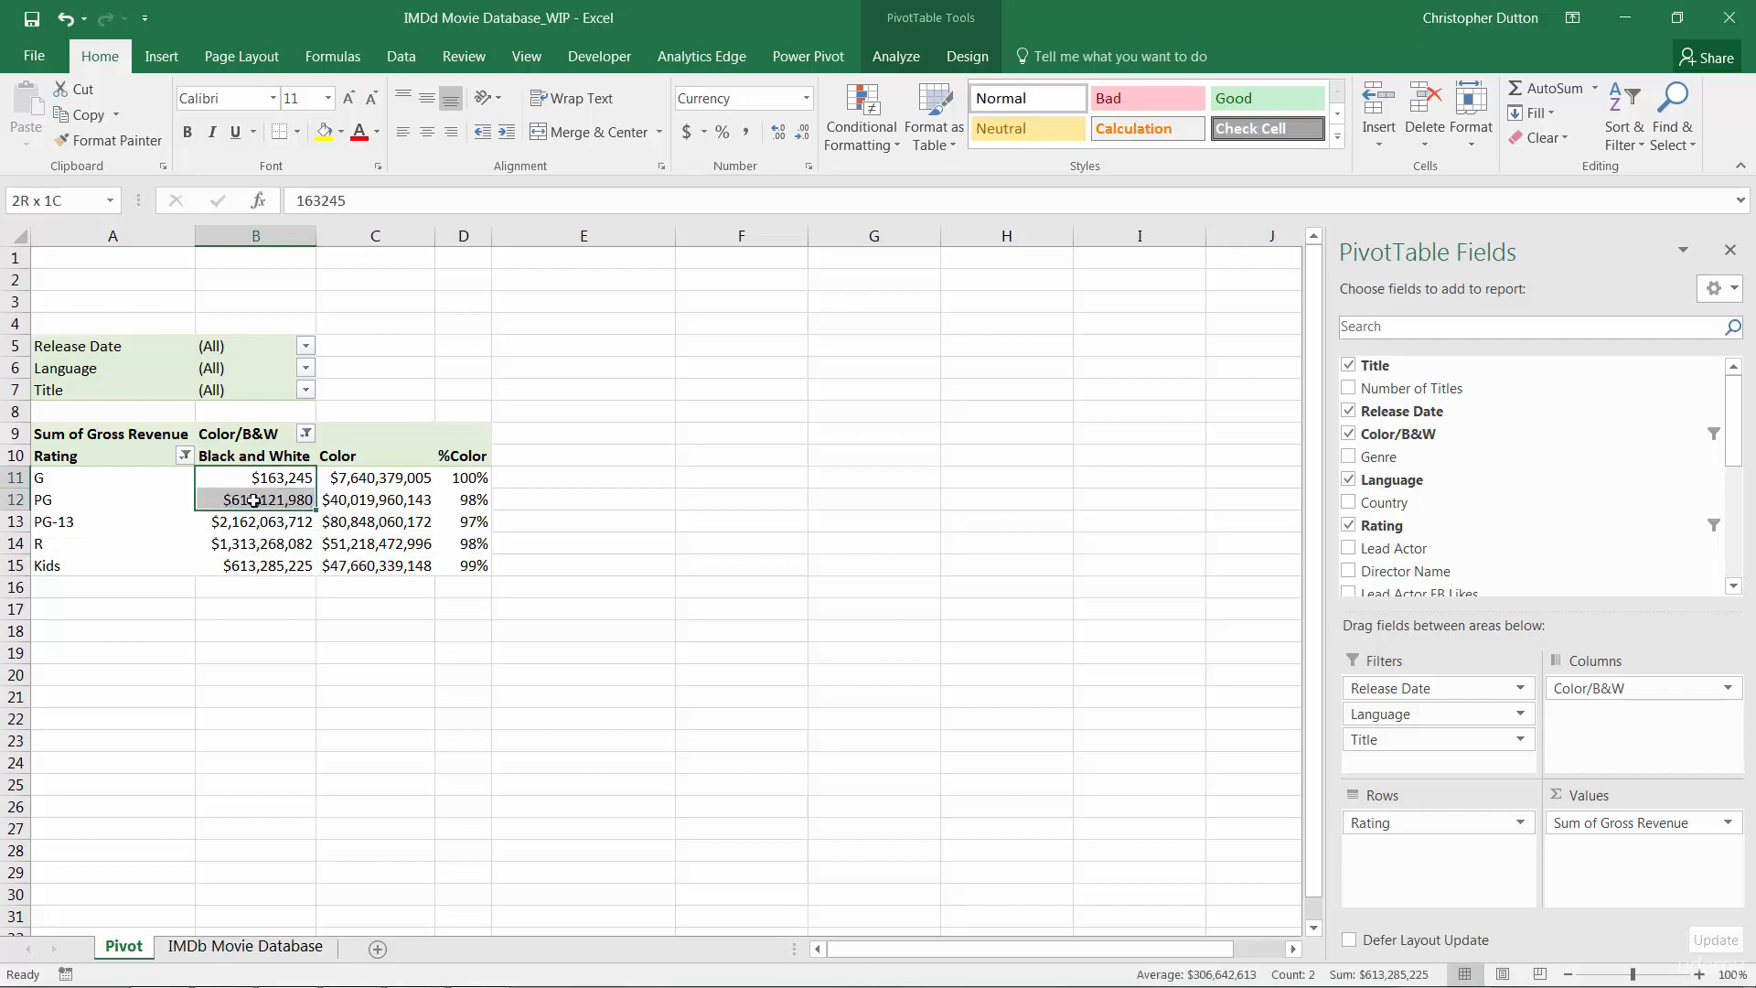
Move the Kids calculated item below %Color in the calculated item solve order
{"action": "left_click", "coordinate": [463, 476]}
{"action": "left_click_drag", "start_coordinate": [462, 475], "coordinate": [465, 565]}
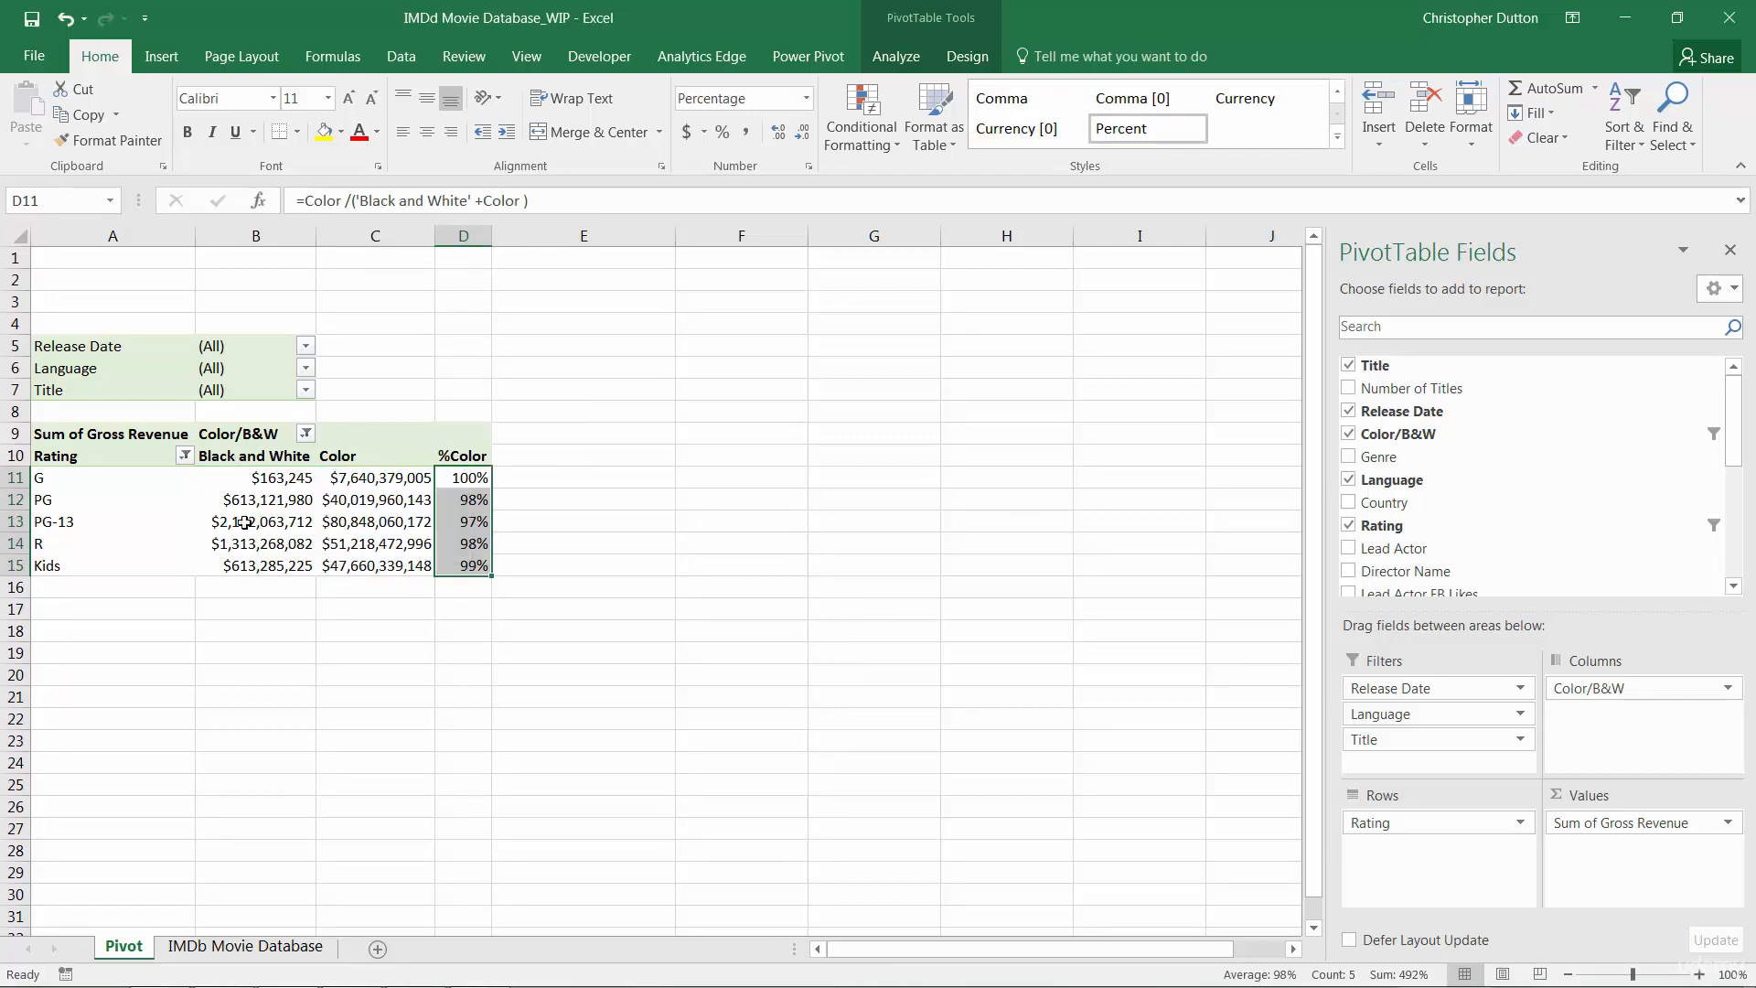
{"action": "left_click", "coordinate": [471, 565]}
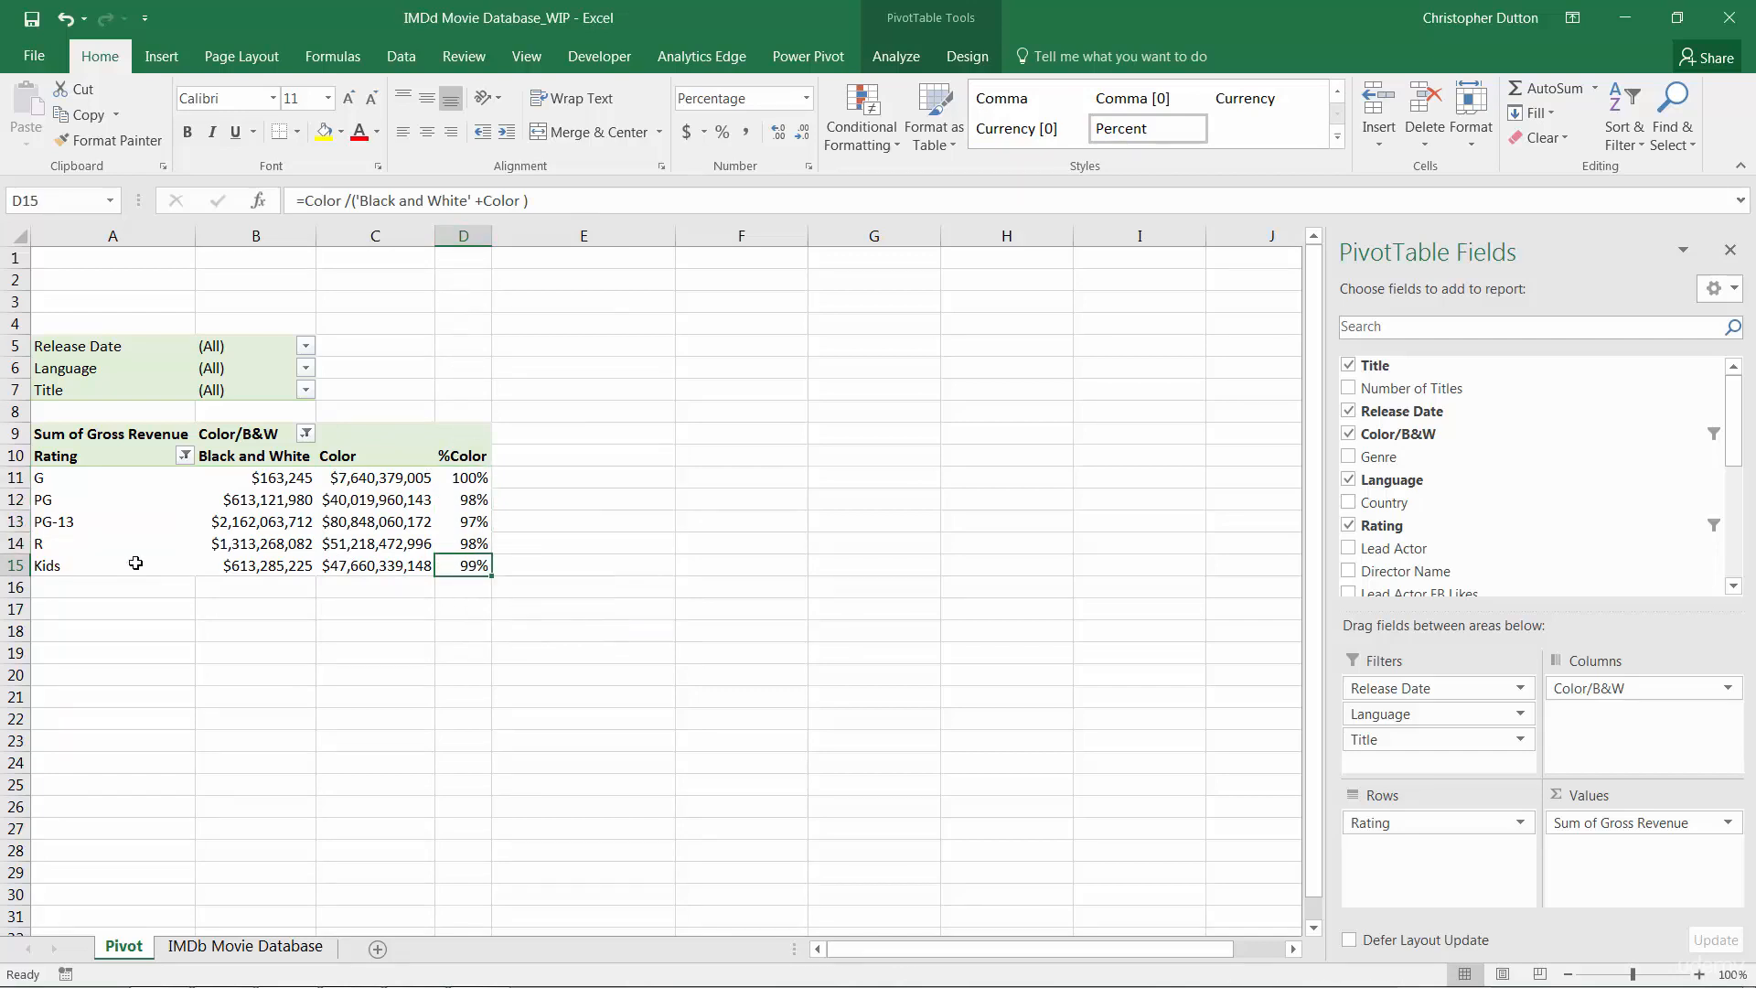
{"action": "mouse_move", "coordinate": [488, 568]}
{"action": "left_click", "coordinate": [910, 60]}
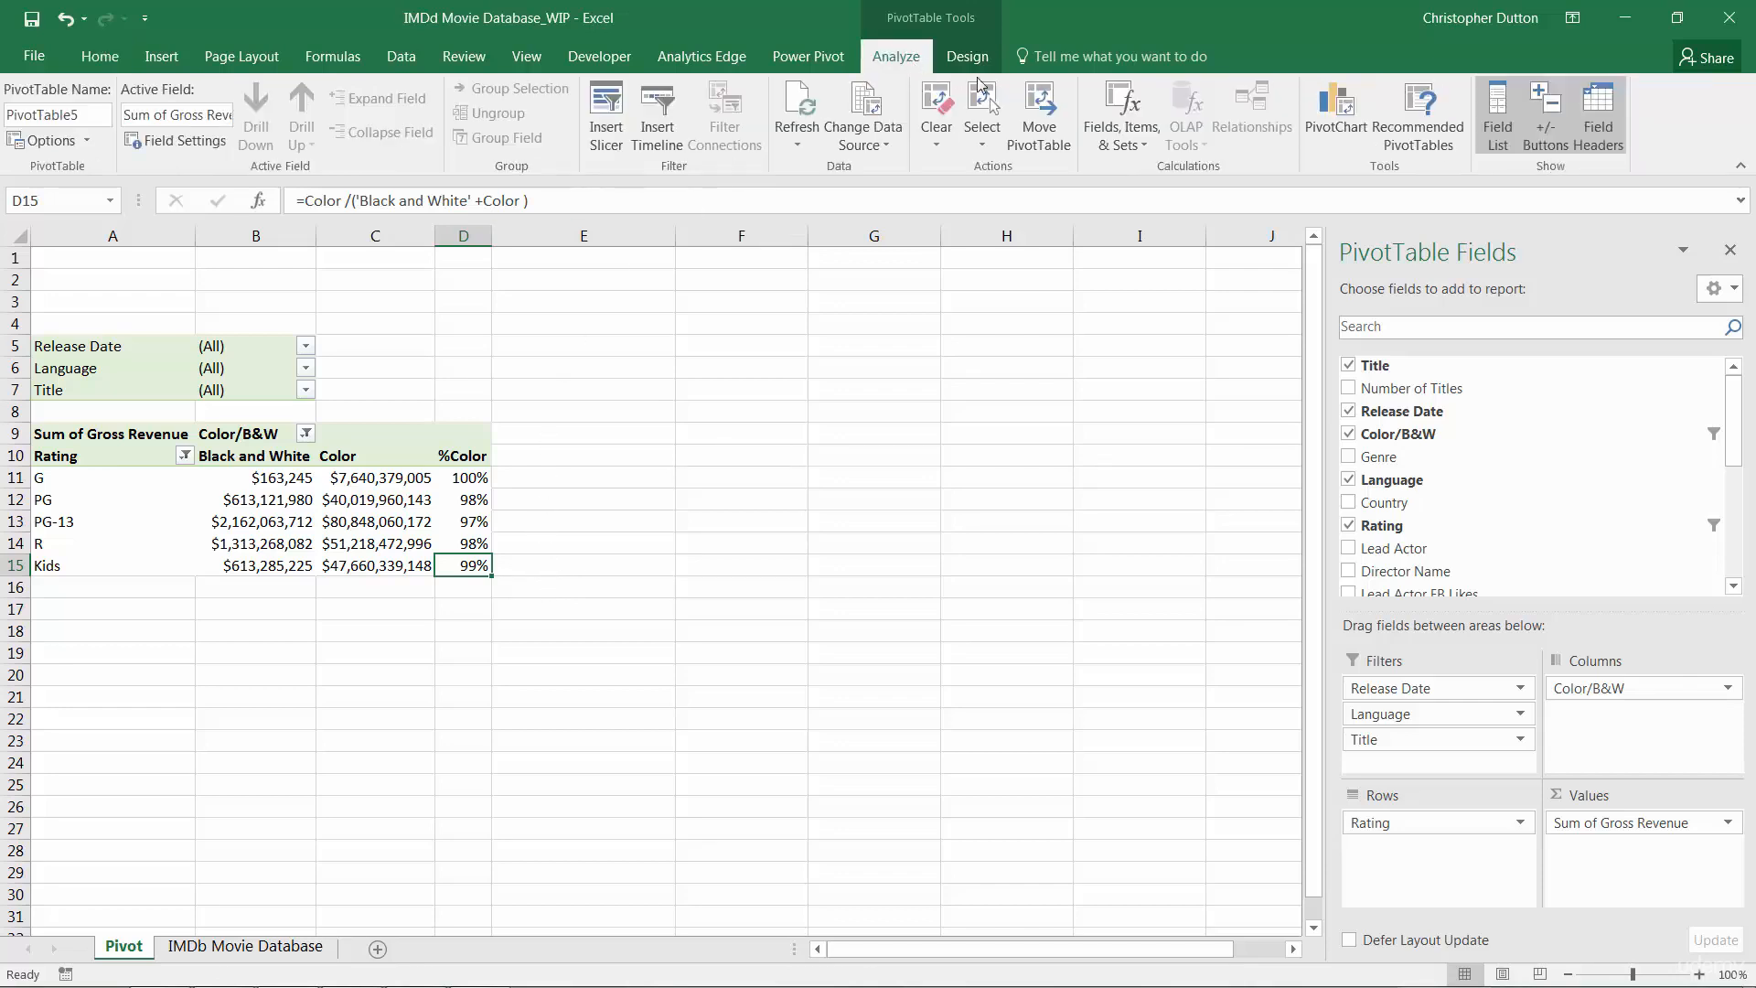
{"action": "left_click", "coordinate": [1114, 134]}
{"action": "left_click", "coordinate": [1177, 232]}
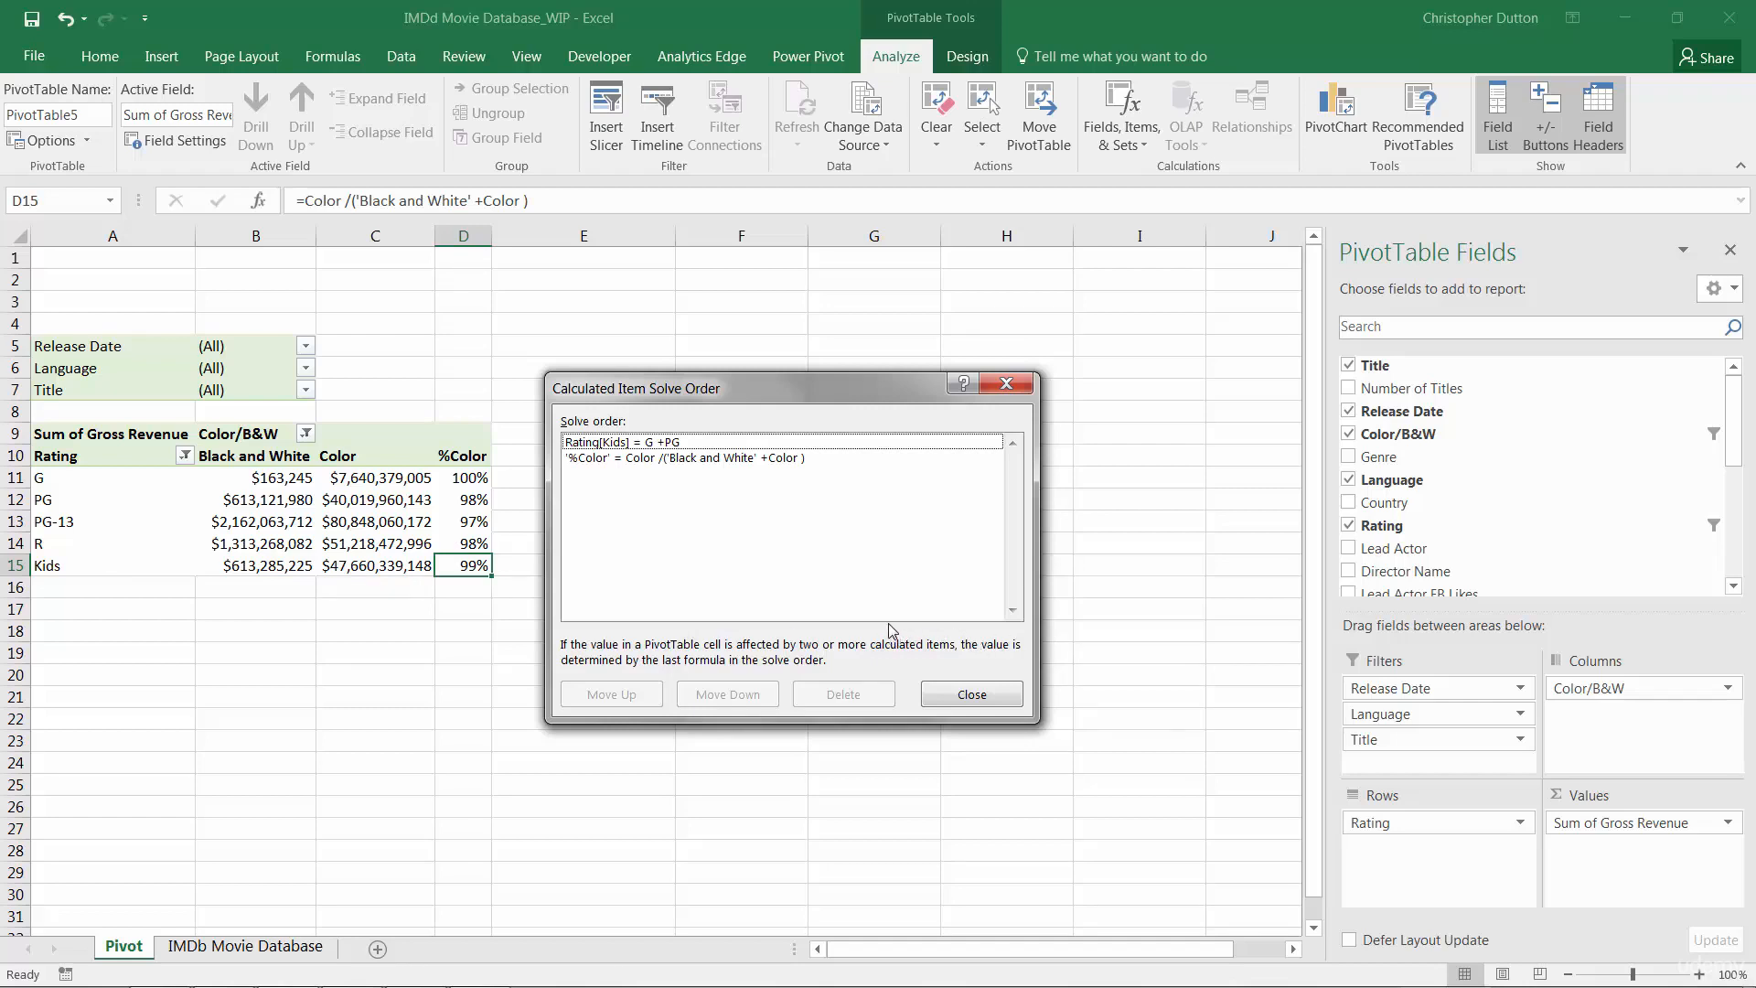
{"action": "left_click", "coordinate": [596, 459]}
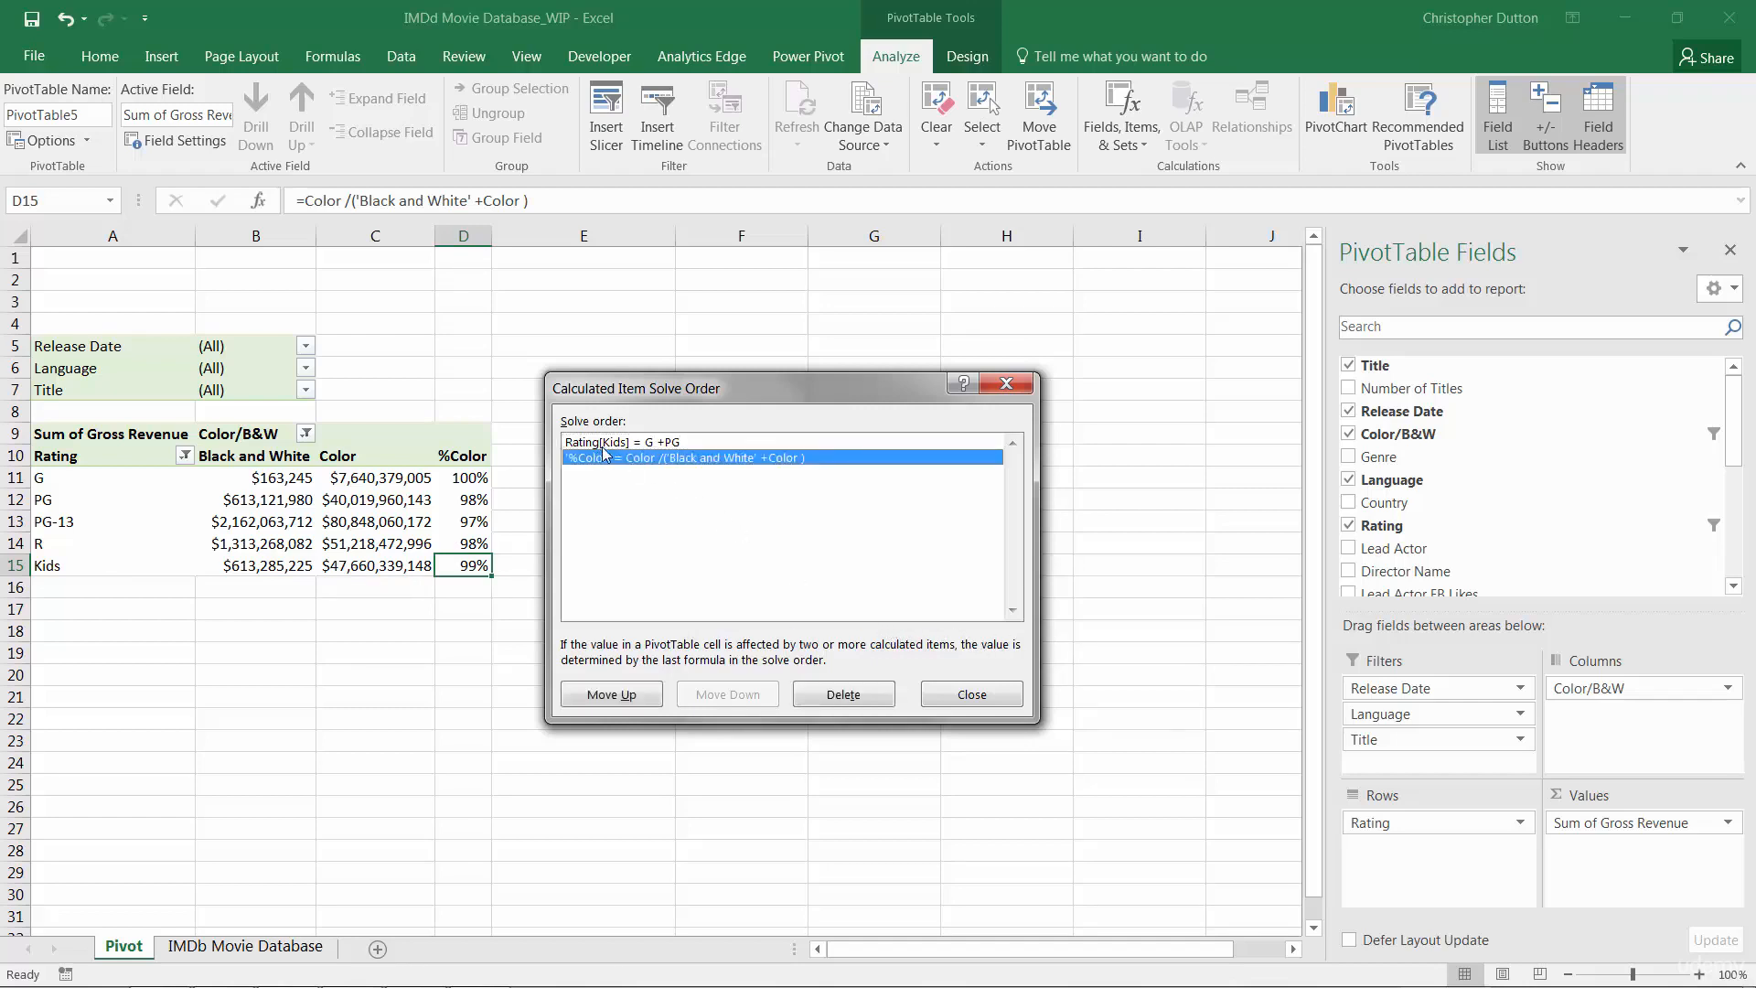
{"action": "left_click_drag", "start_coordinate": [663, 382], "coordinate": [706, 352]}
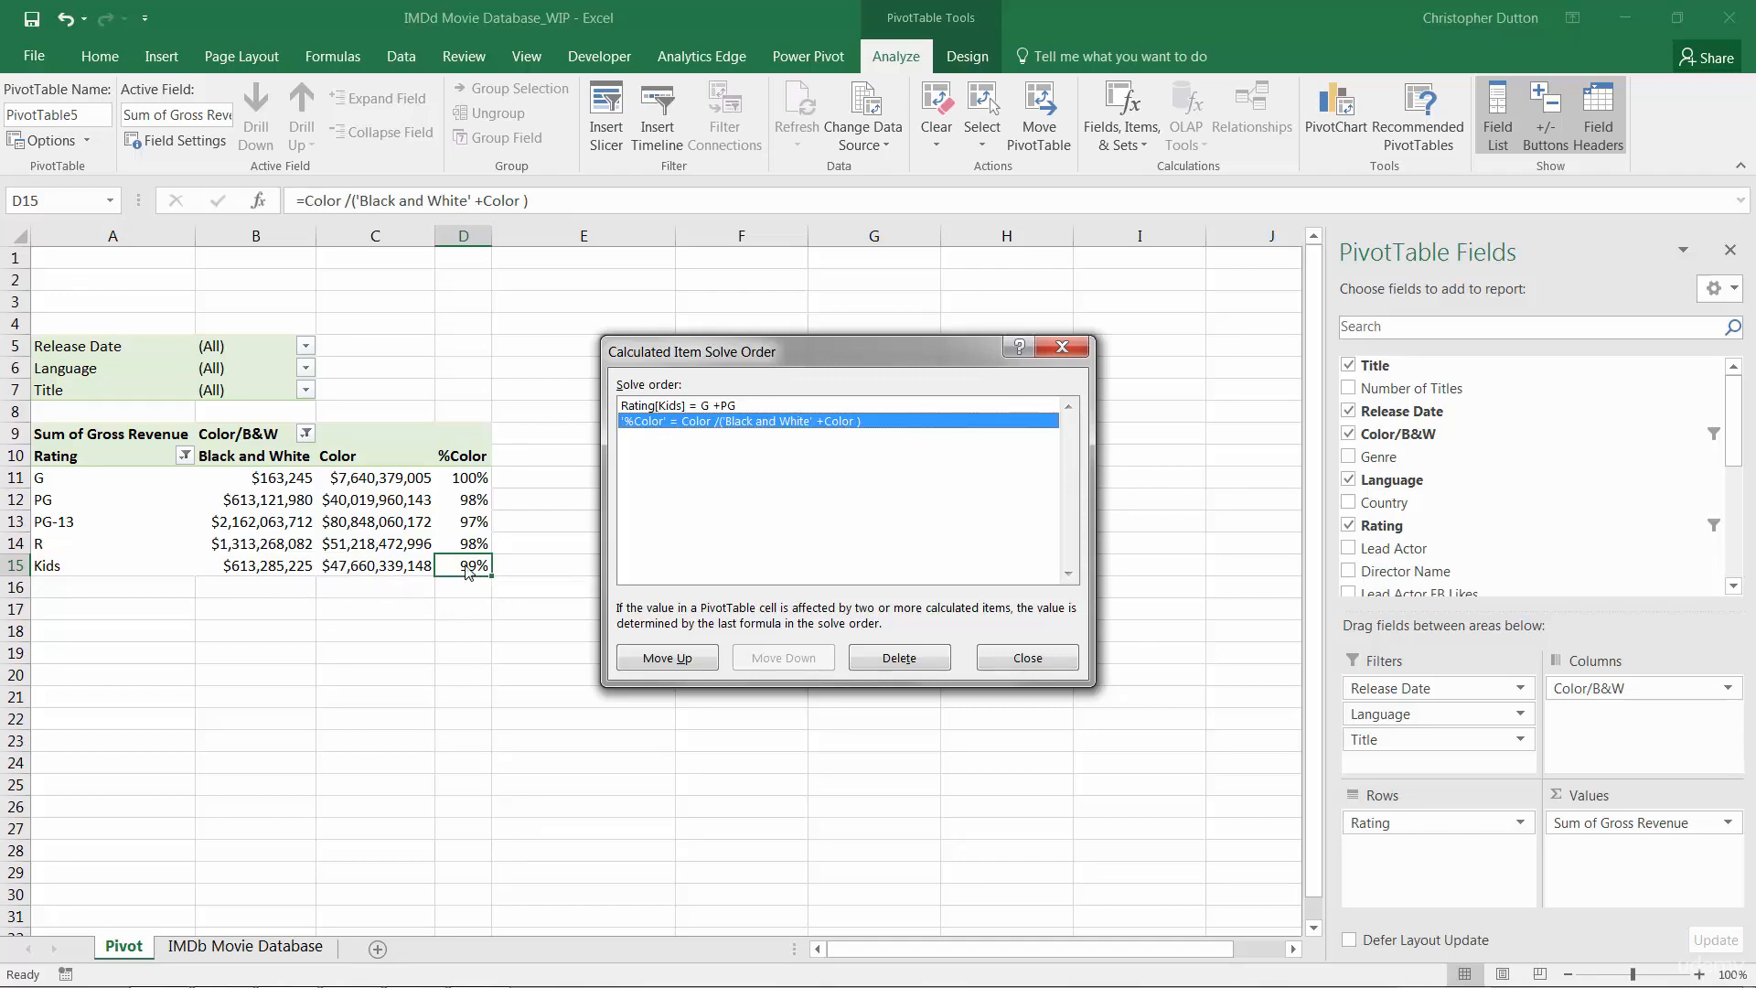
{"action": "left_click", "coordinate": [677, 409]}
{"action": "left_click", "coordinate": [775, 658]}
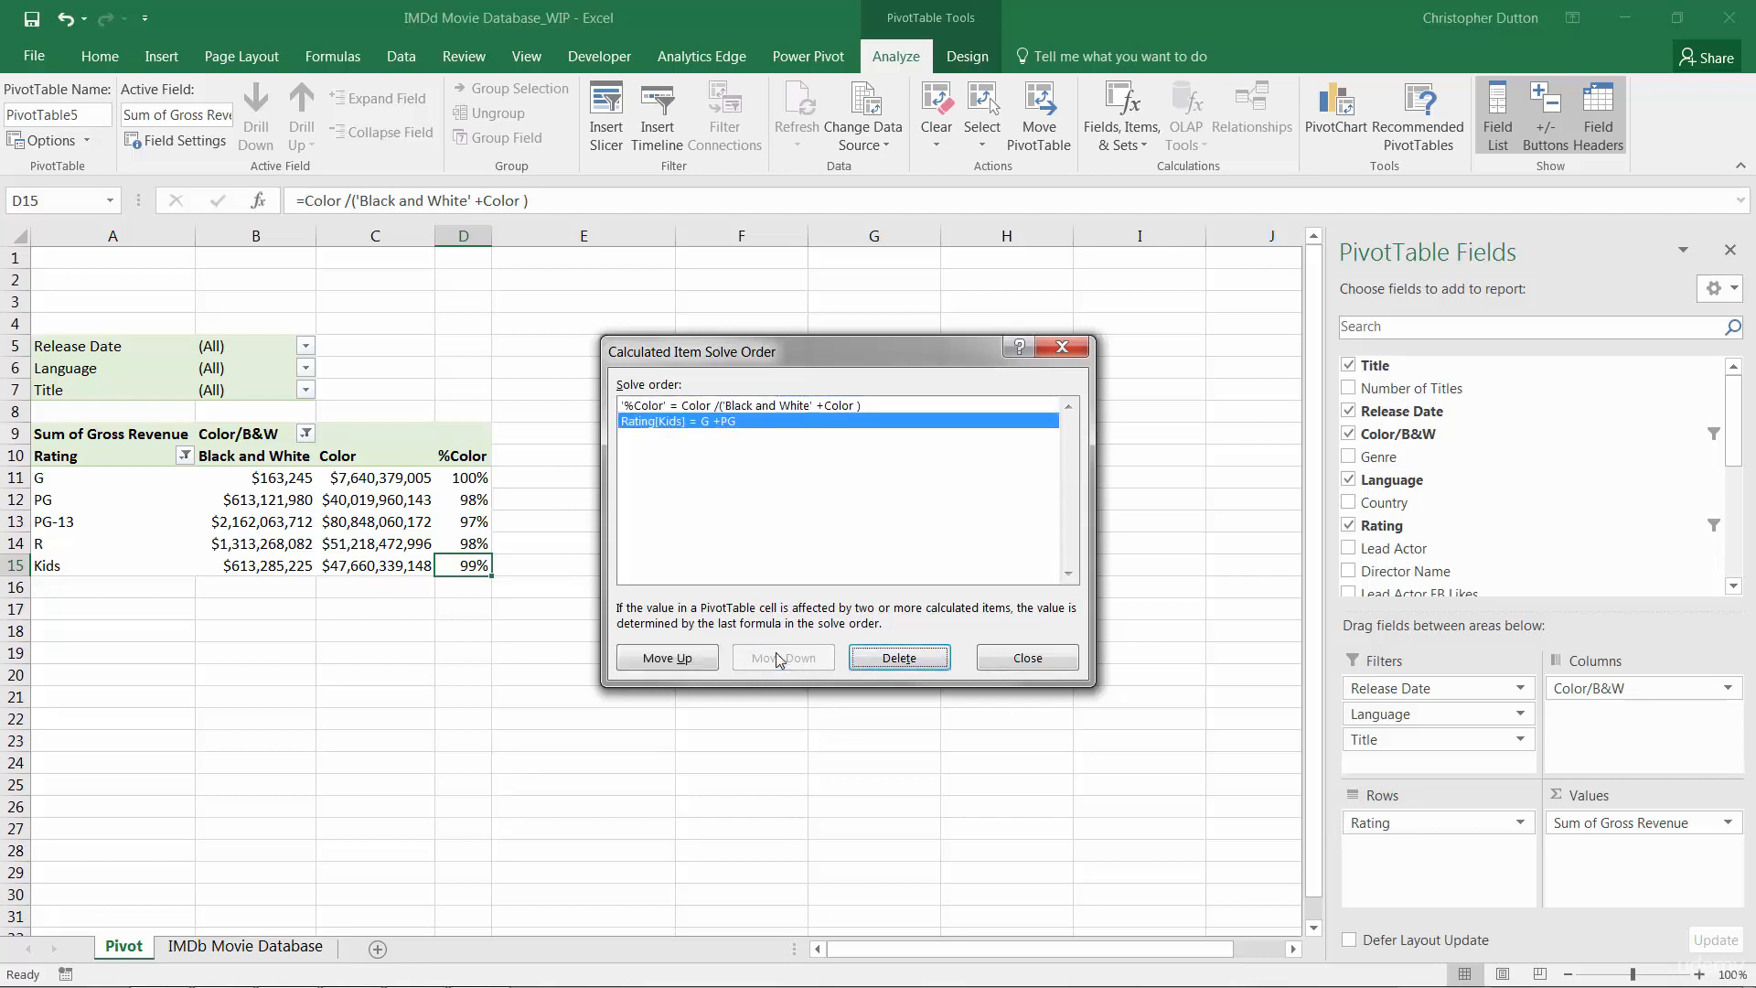
{"action": "left_click", "coordinate": [1039, 663]}
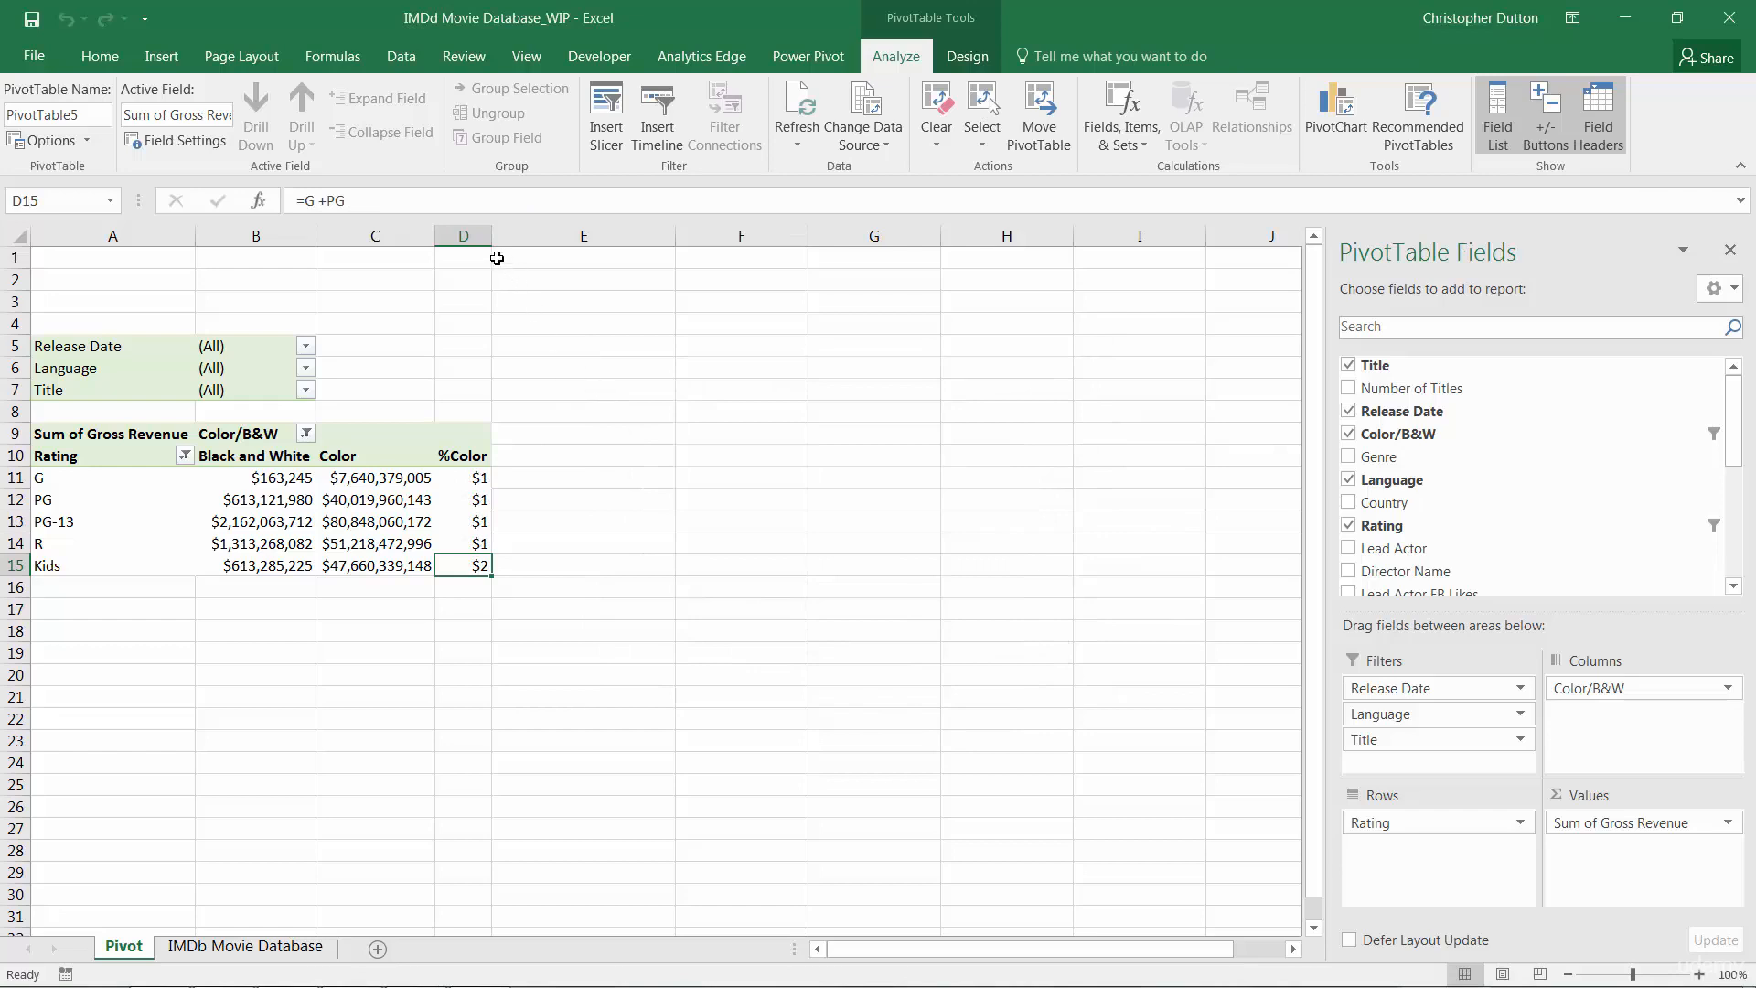
Apply percent style to the %Color column and compare the G, PG and Kids percentages
{"action": "left_click", "coordinate": [463, 236]}
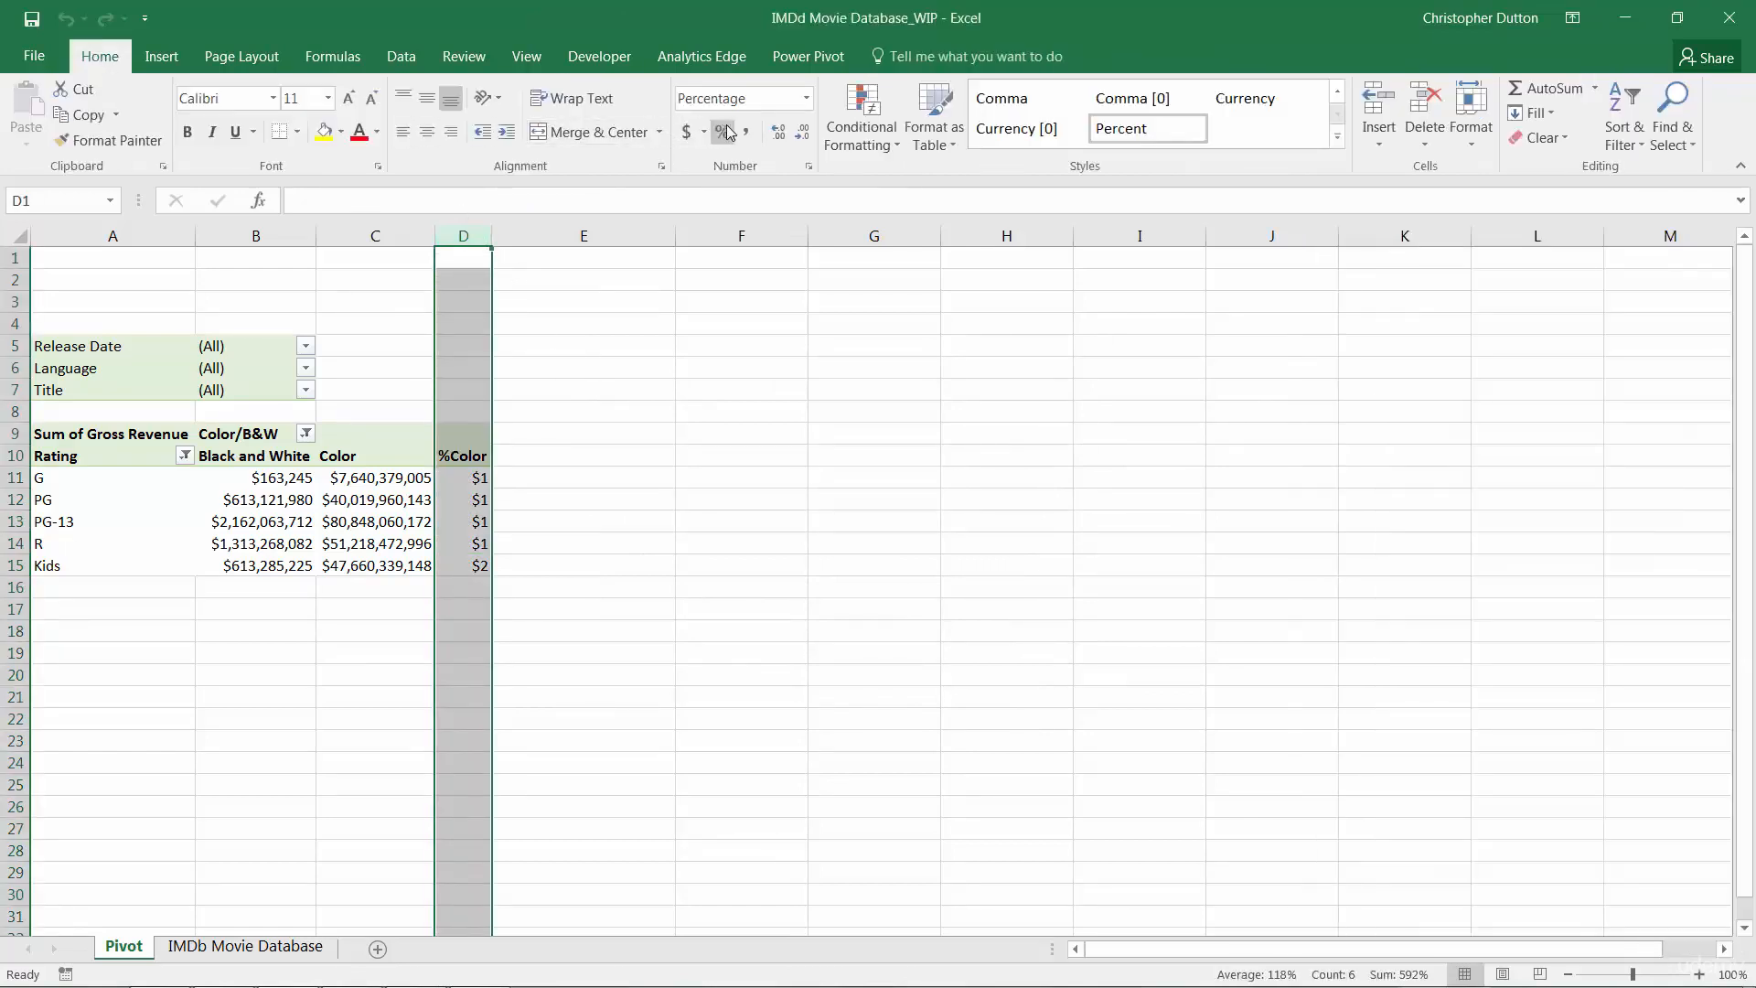
{"action": "left_click", "coordinate": [721, 131]}
{"action": "left_click", "coordinate": [469, 569]}
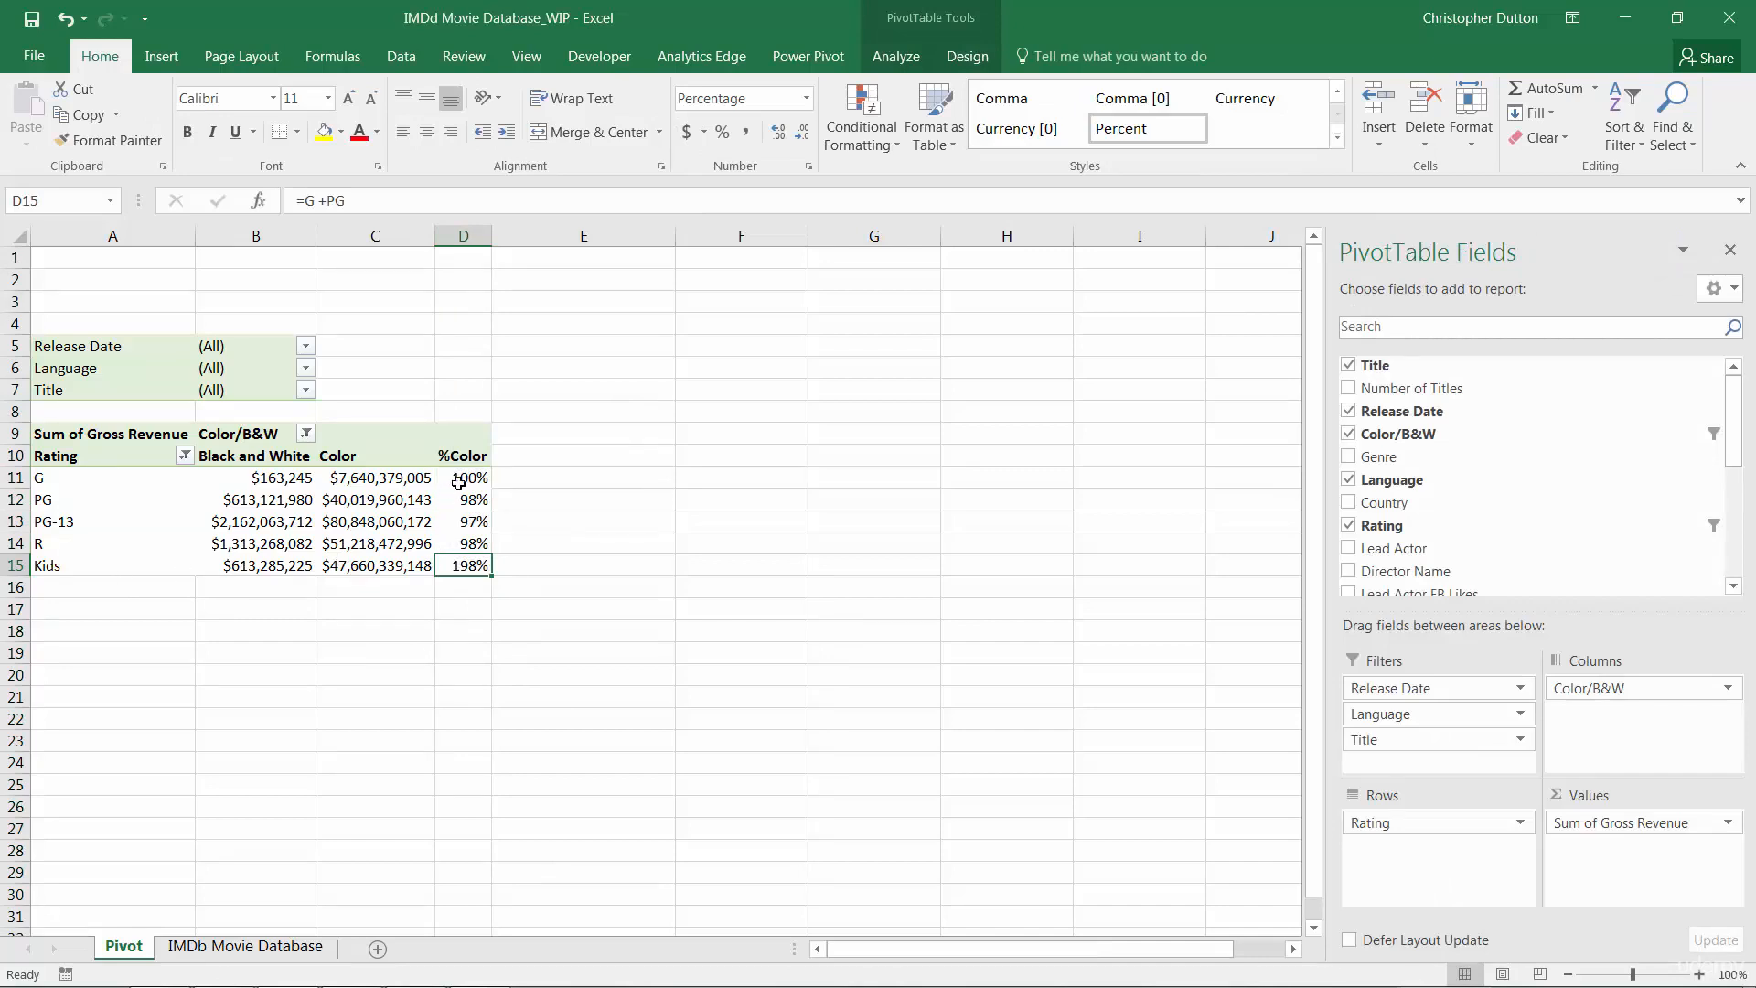
{"action": "left_click_drag", "start_coordinate": [463, 479], "coordinate": [468, 509]}
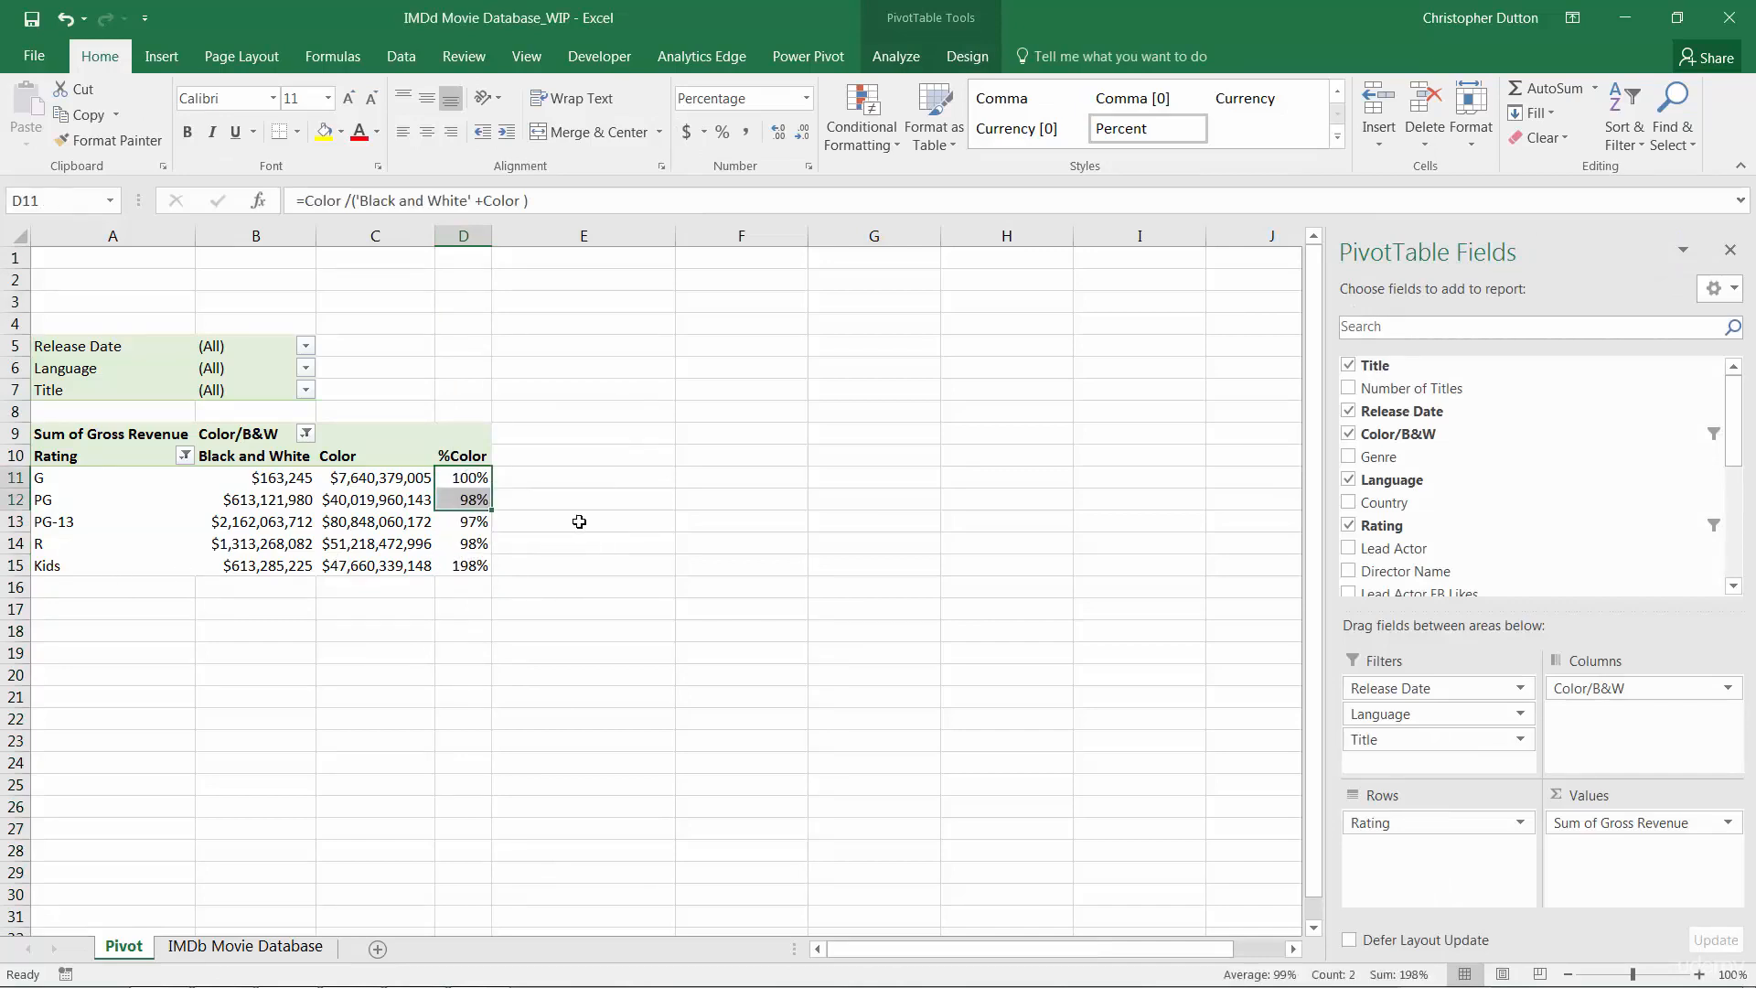
{"action": "left_click", "coordinate": [472, 567]}
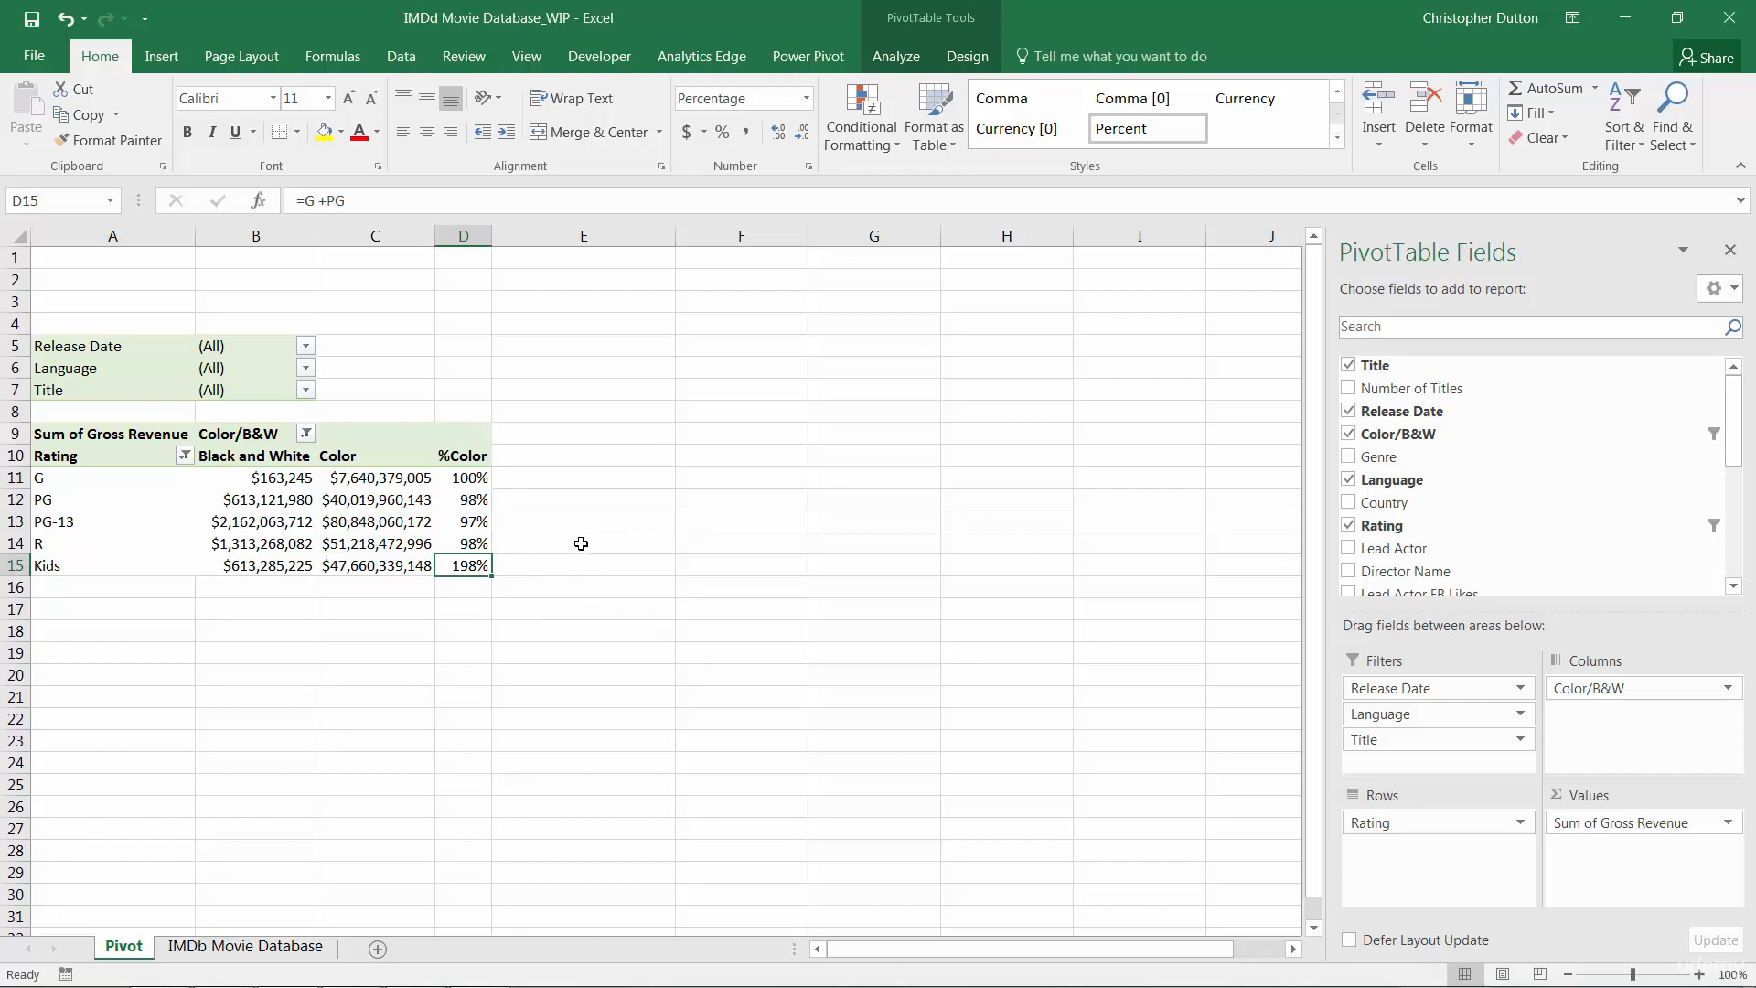
Restore the solve order so the %Color calculated item comes after Rating[Kids]
{"action": "left_click", "coordinate": [895, 56]}
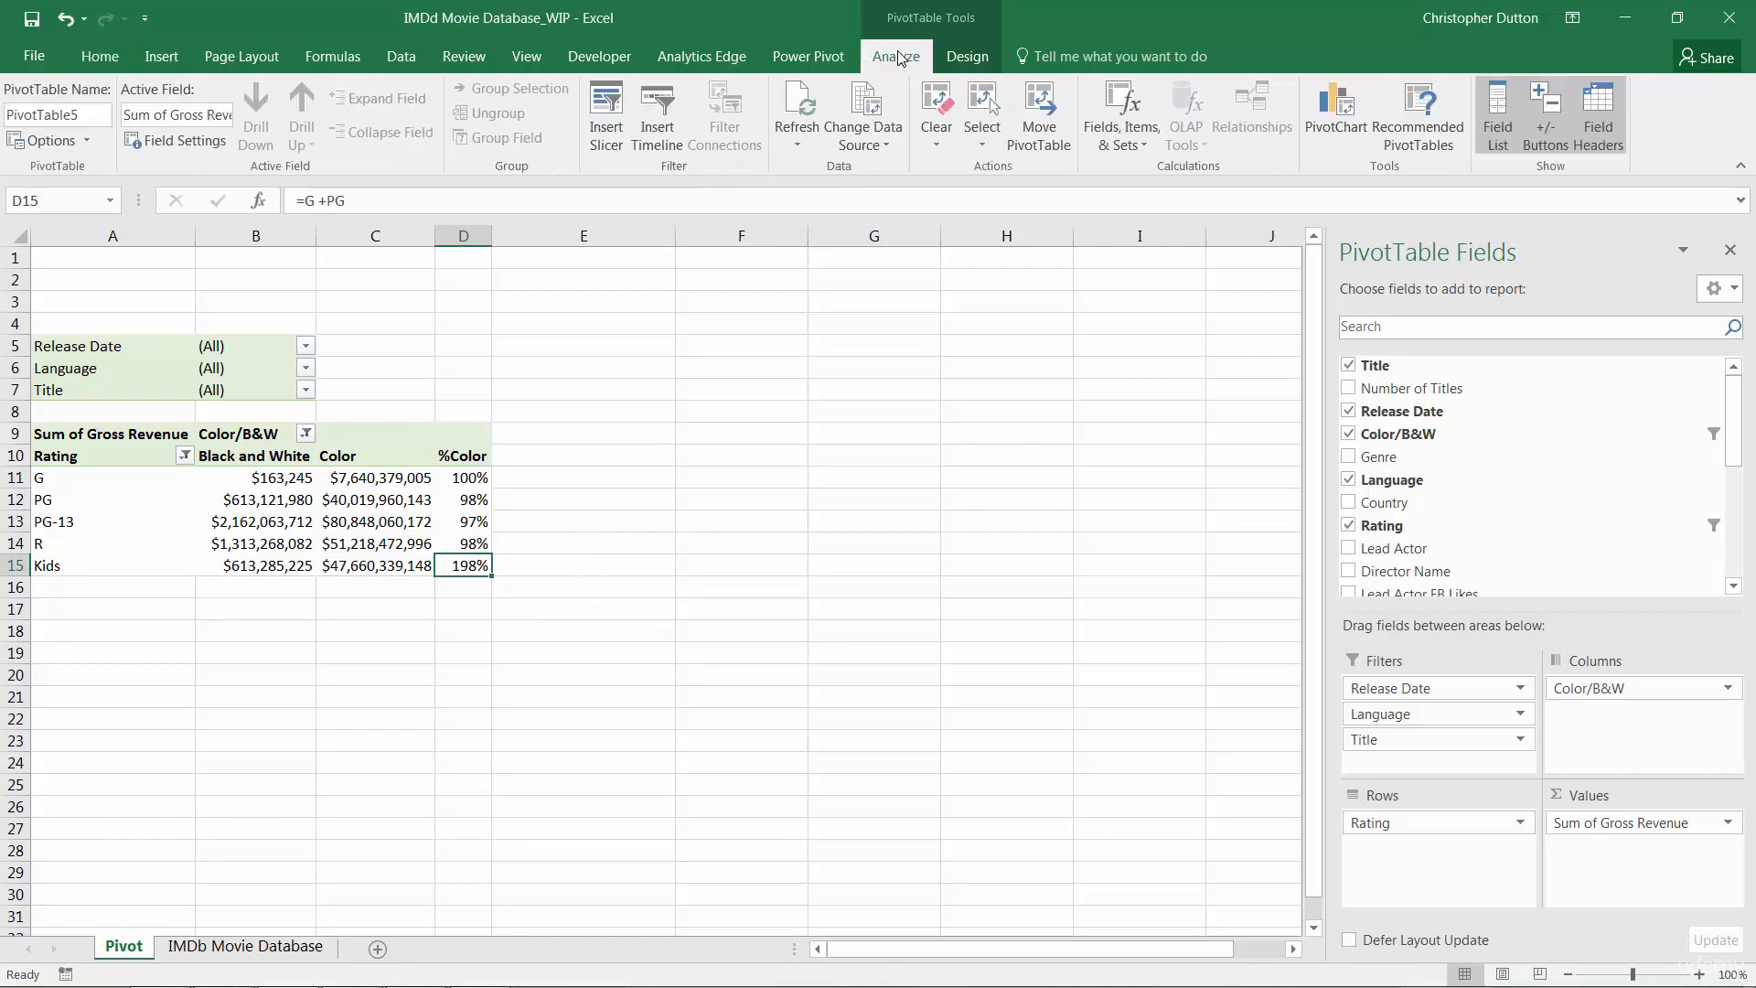
{"action": "left_click", "coordinate": [1099, 137]}
{"action": "left_click", "coordinate": [1160, 227]}
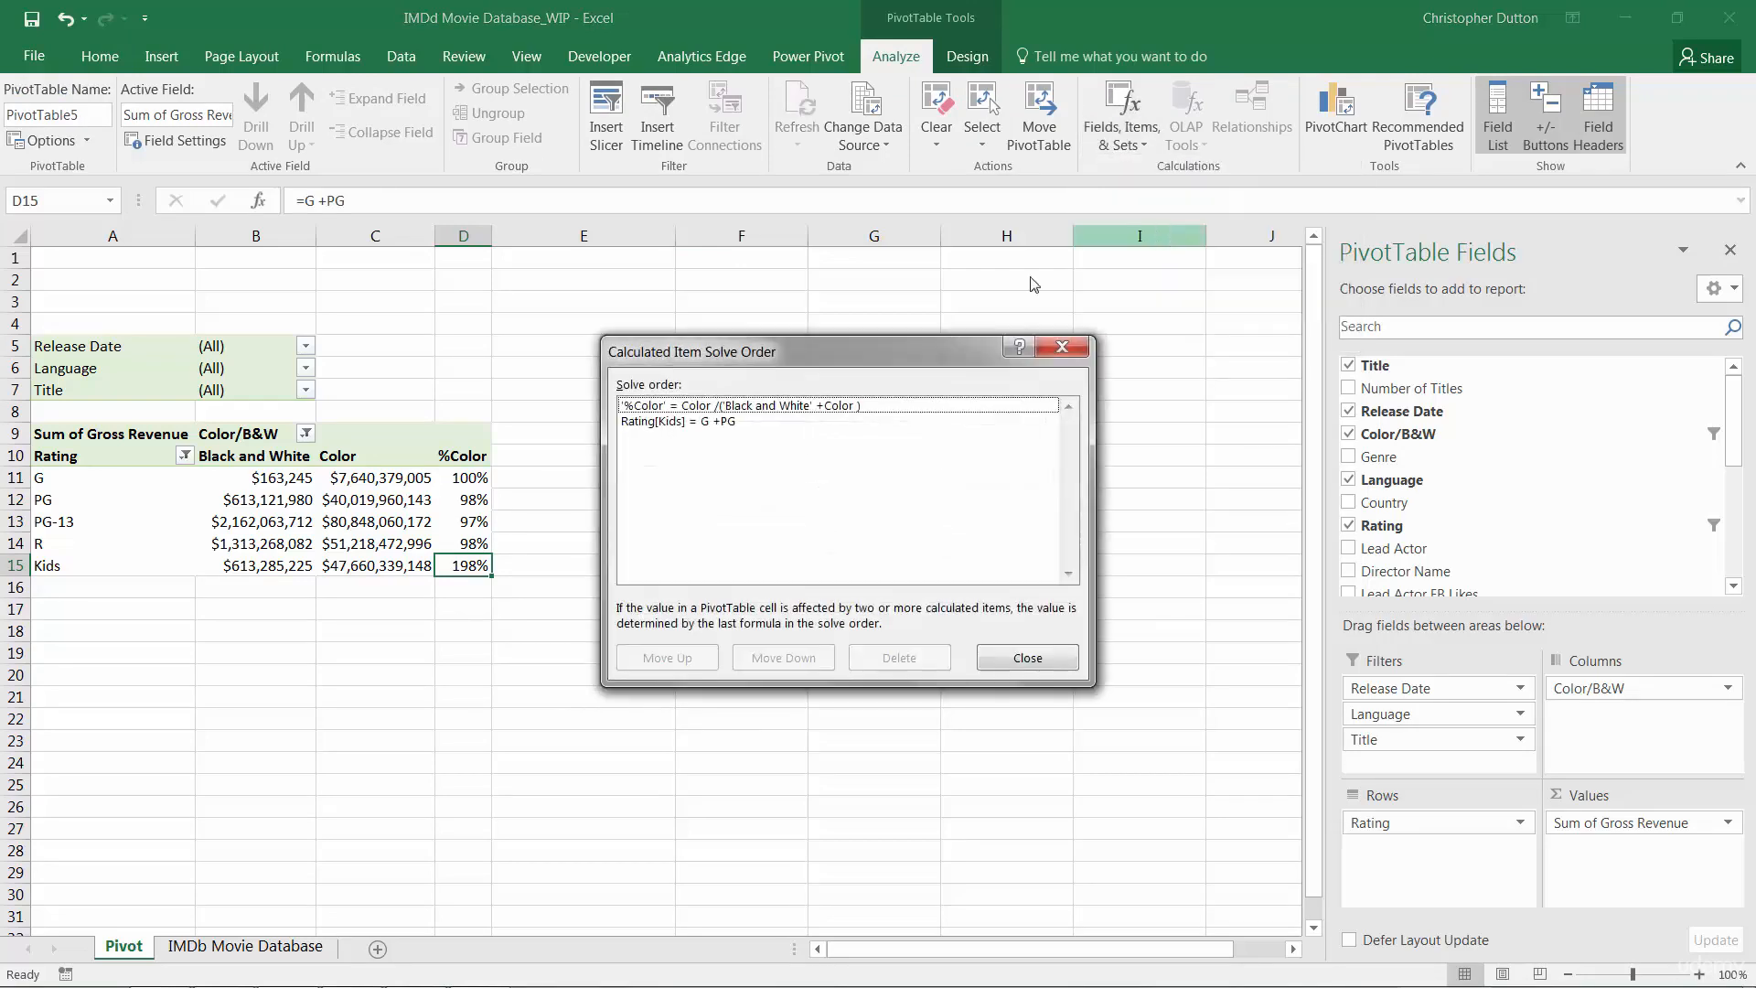
{"action": "left_click", "coordinate": [699, 408]}
{"action": "left_click", "coordinate": [781, 658]}
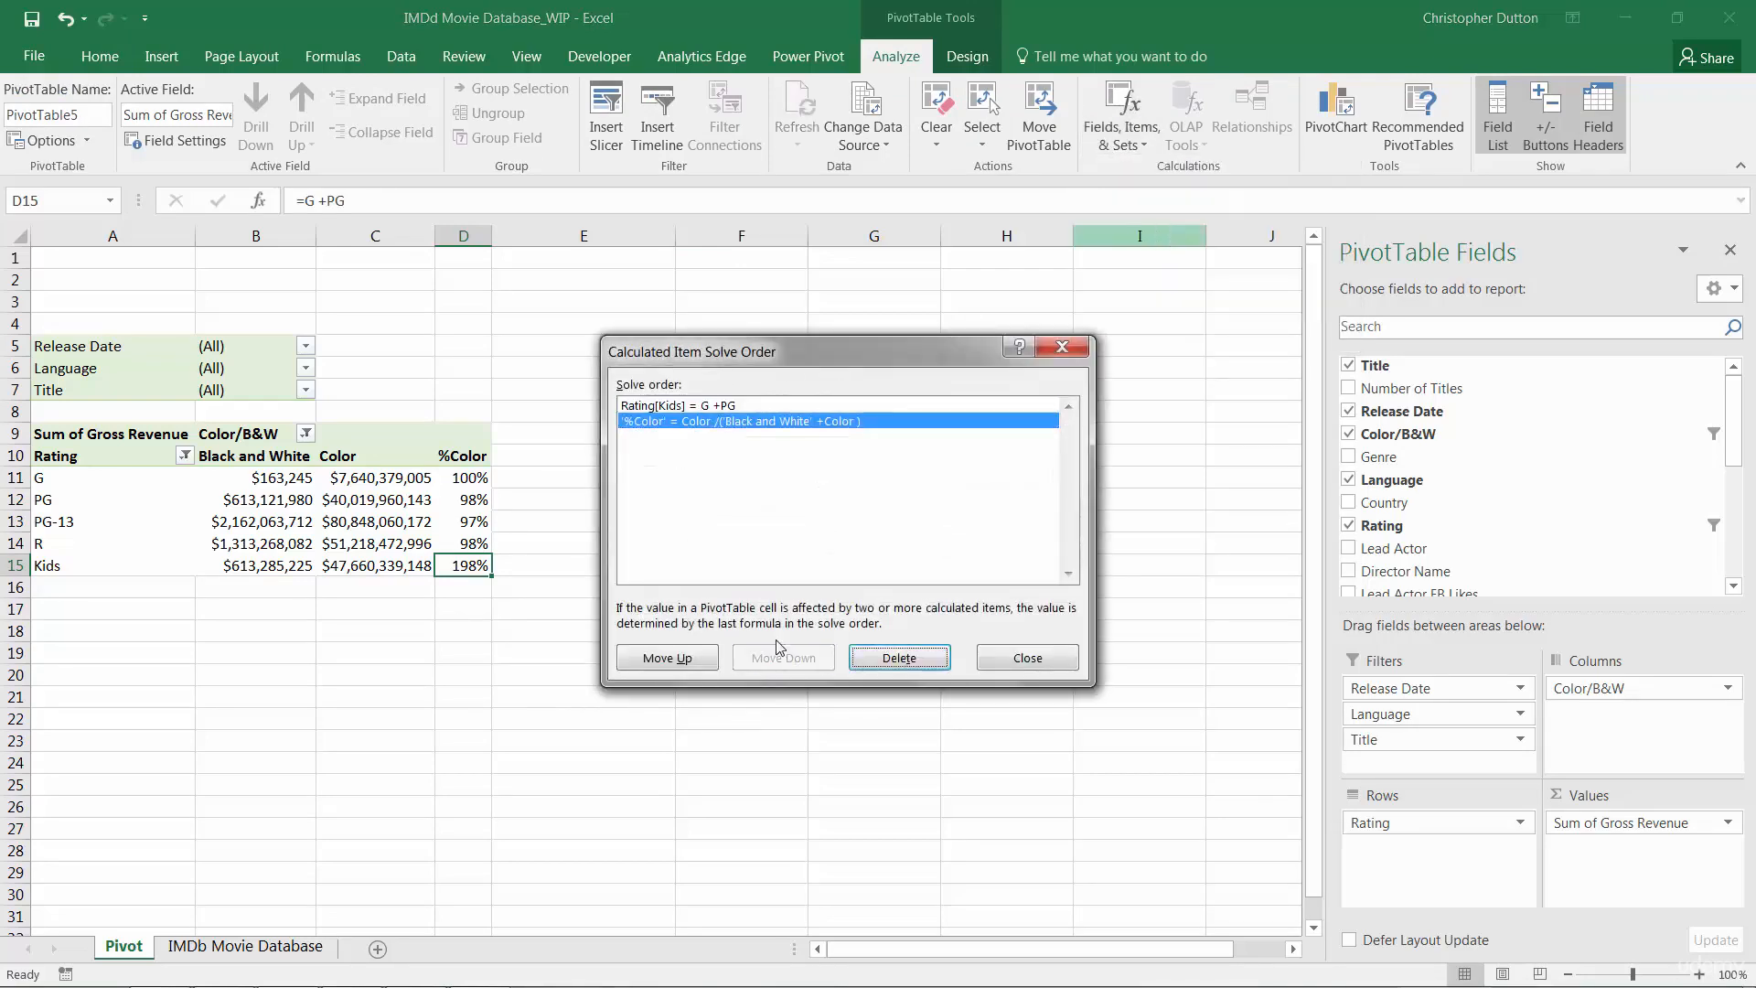
{"action": "left_click", "coordinate": [1026, 658]}
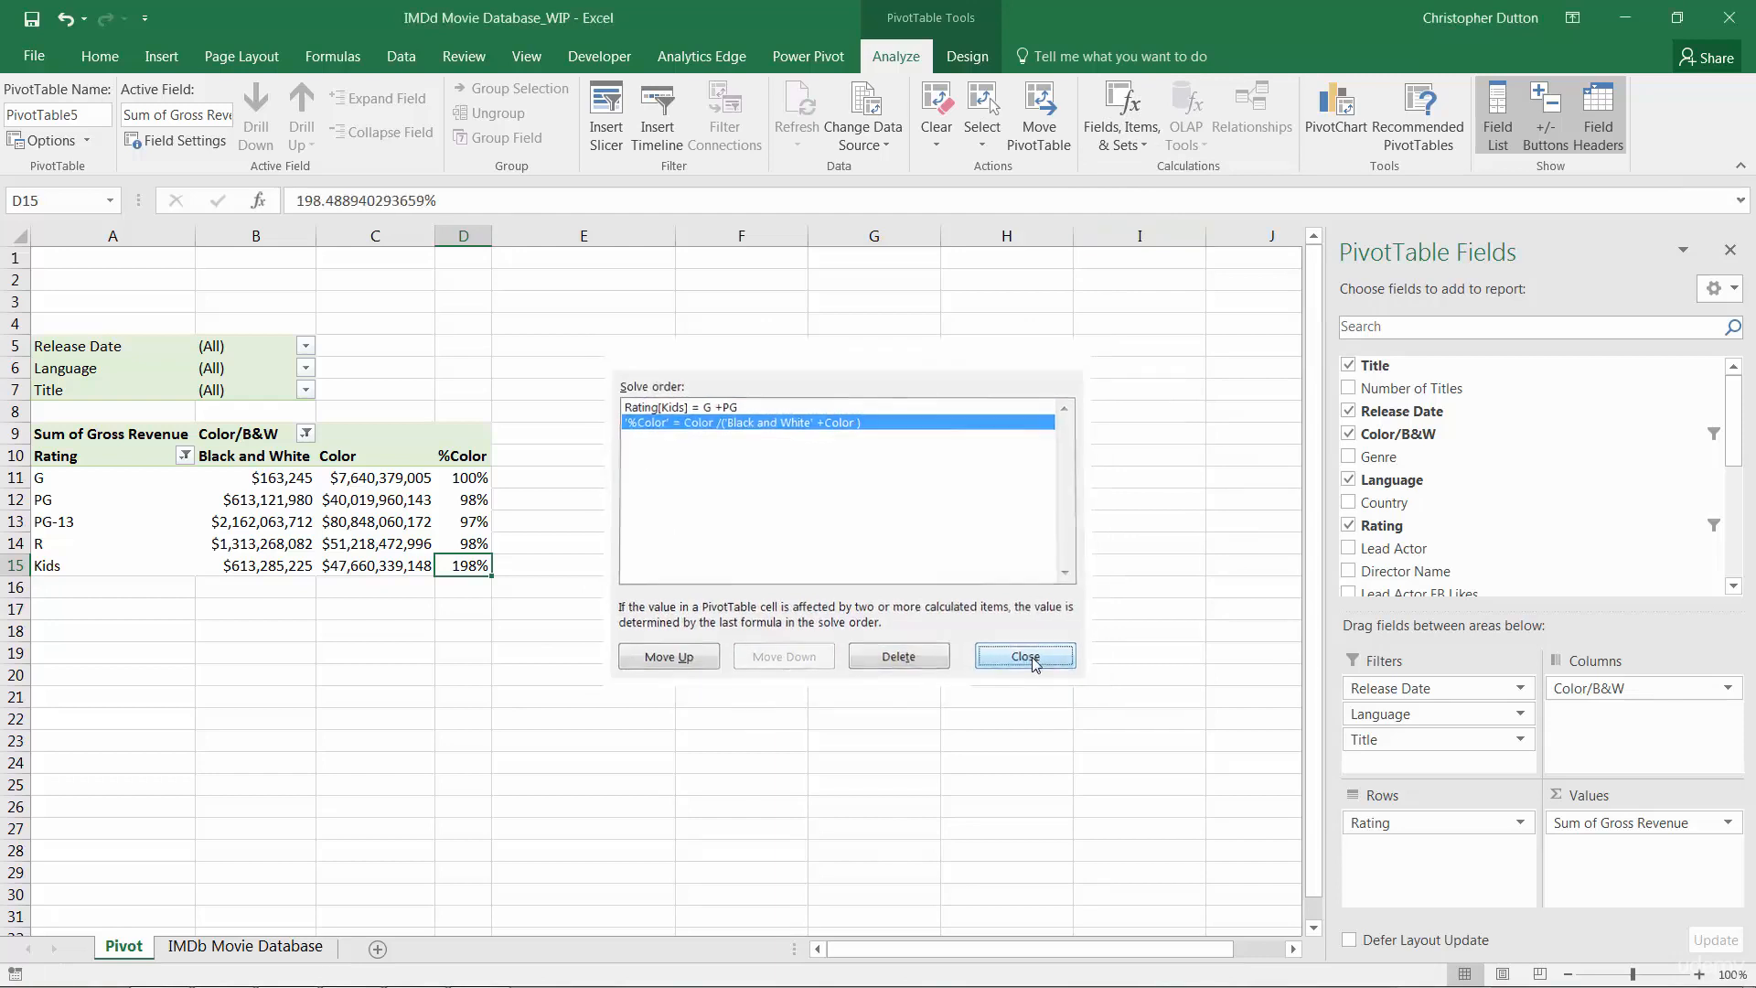
List the pivot table's calculated field and item formulas on a new sheet
{"action": "left_click", "coordinate": [1125, 145]}
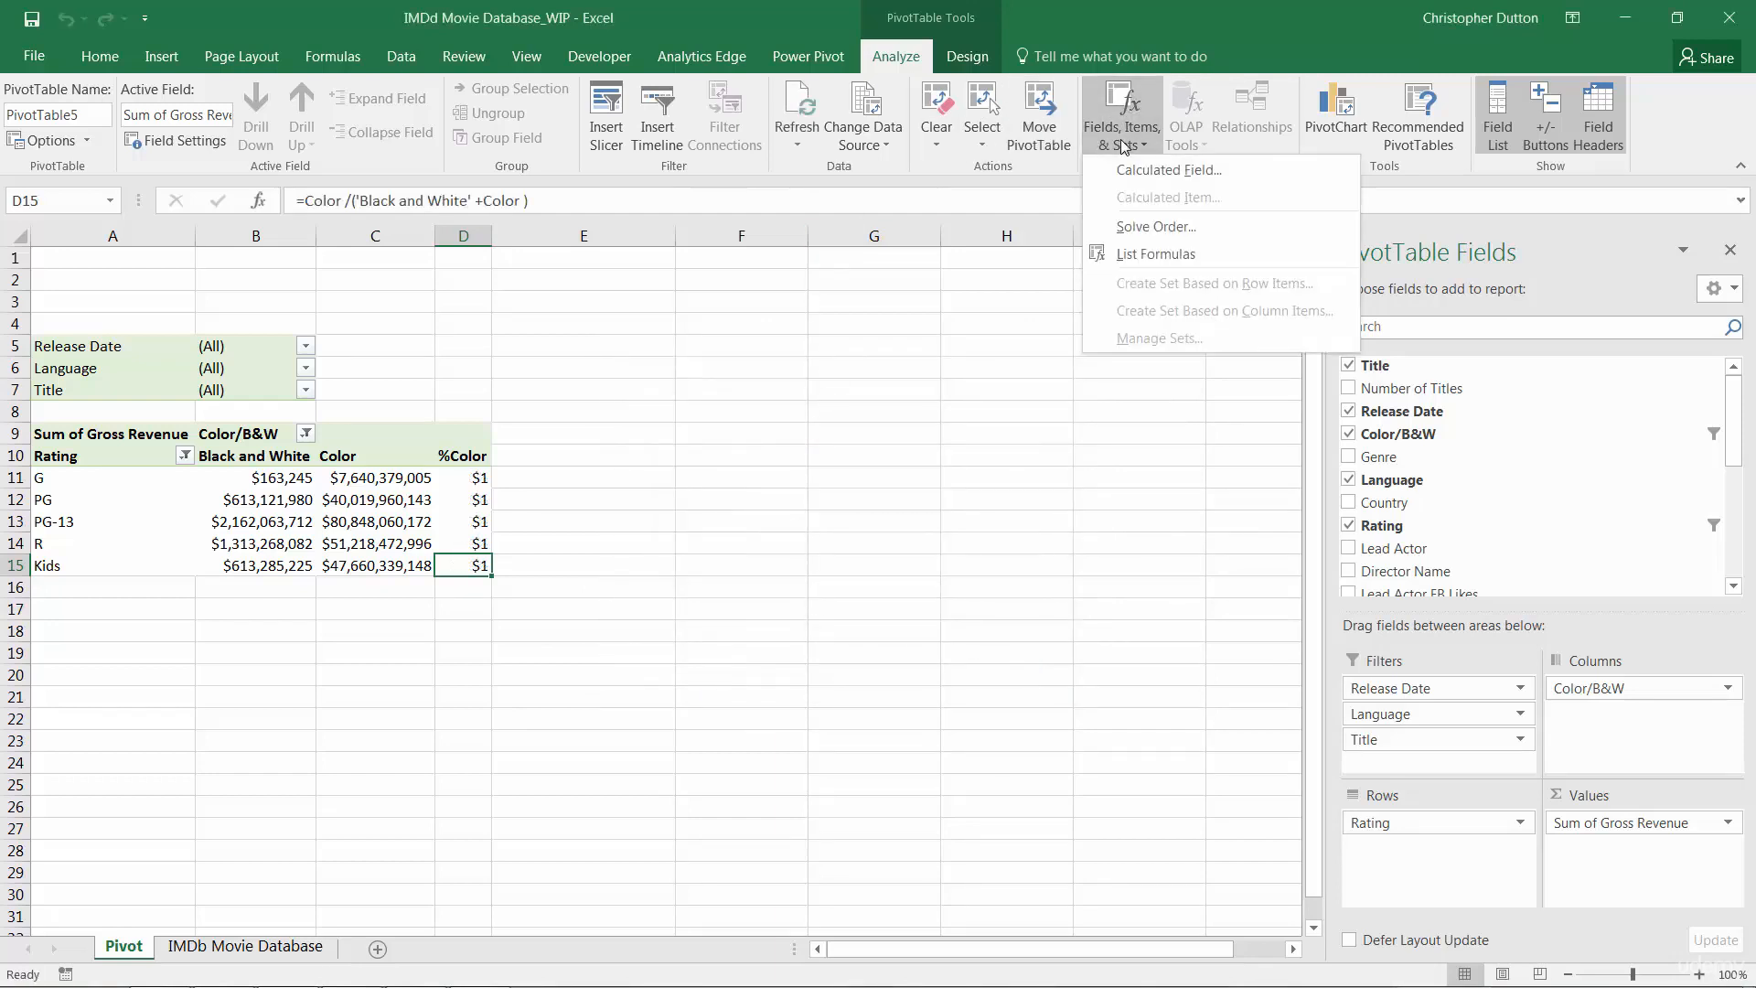
{"action": "left_click", "coordinate": [1204, 255]}
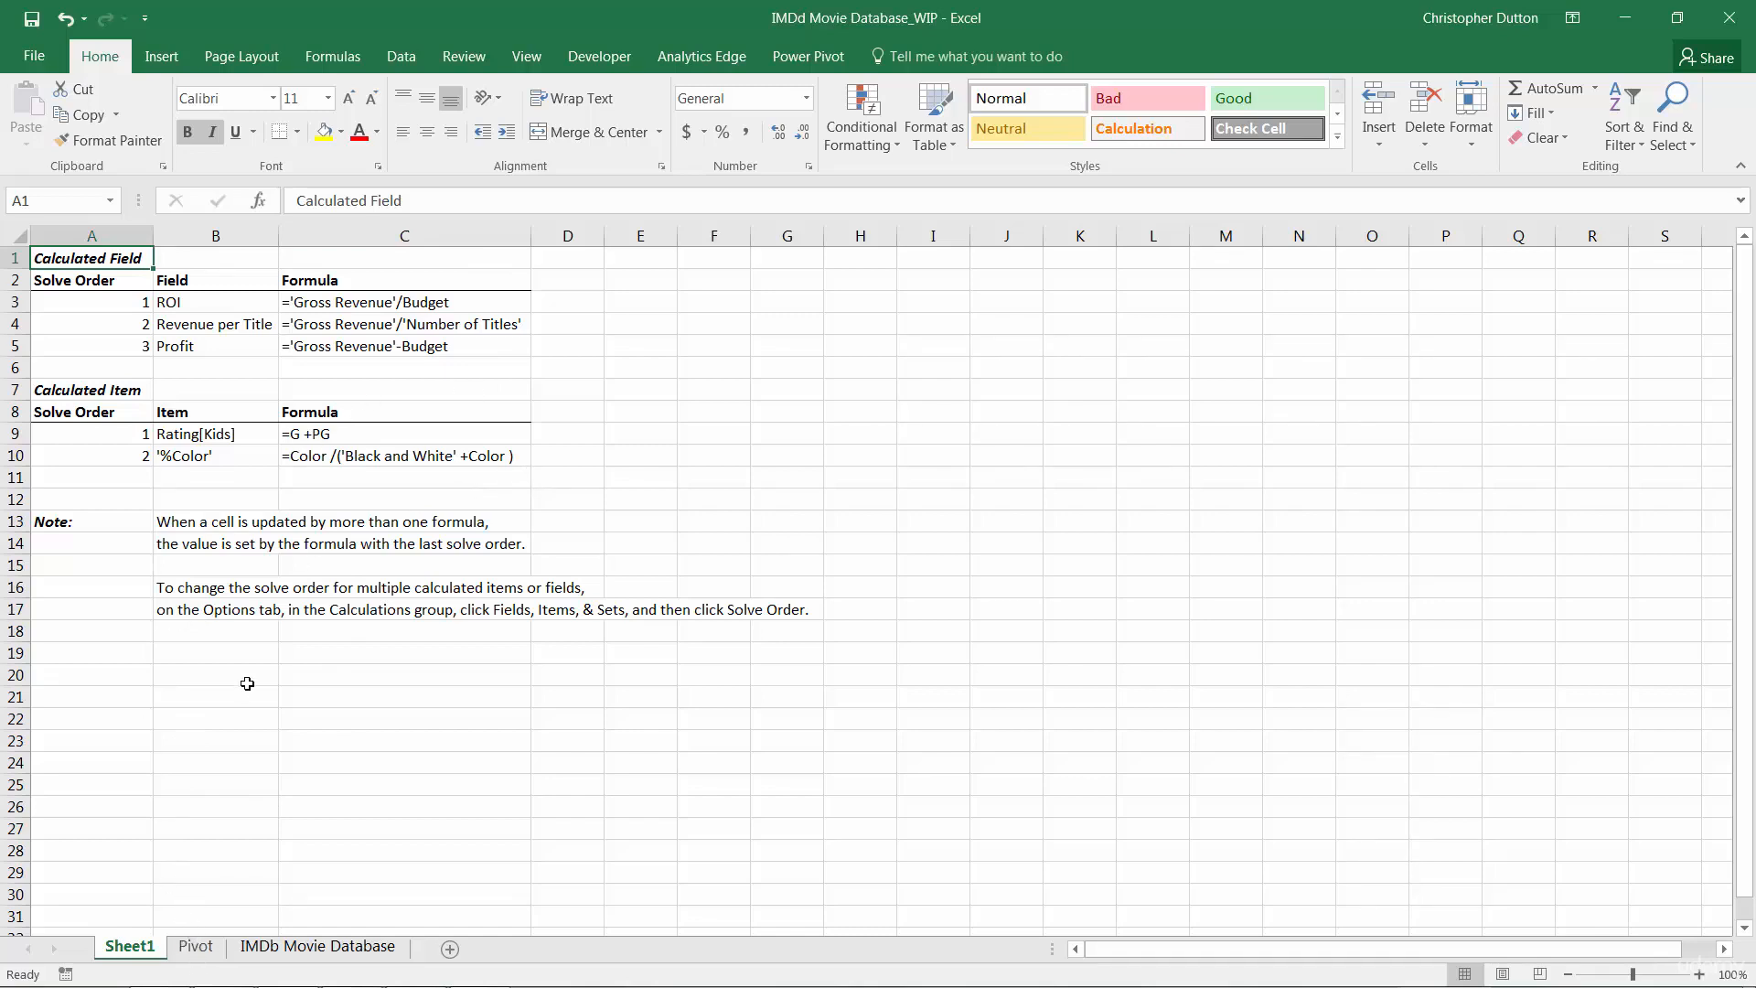
Delete the formula list sheet Sheet1
{"action": "right_click", "coordinate": [128, 949]}
{"action": "left_click", "coordinate": [189, 715]}
{"action": "left_click", "coordinate": [812, 560]}
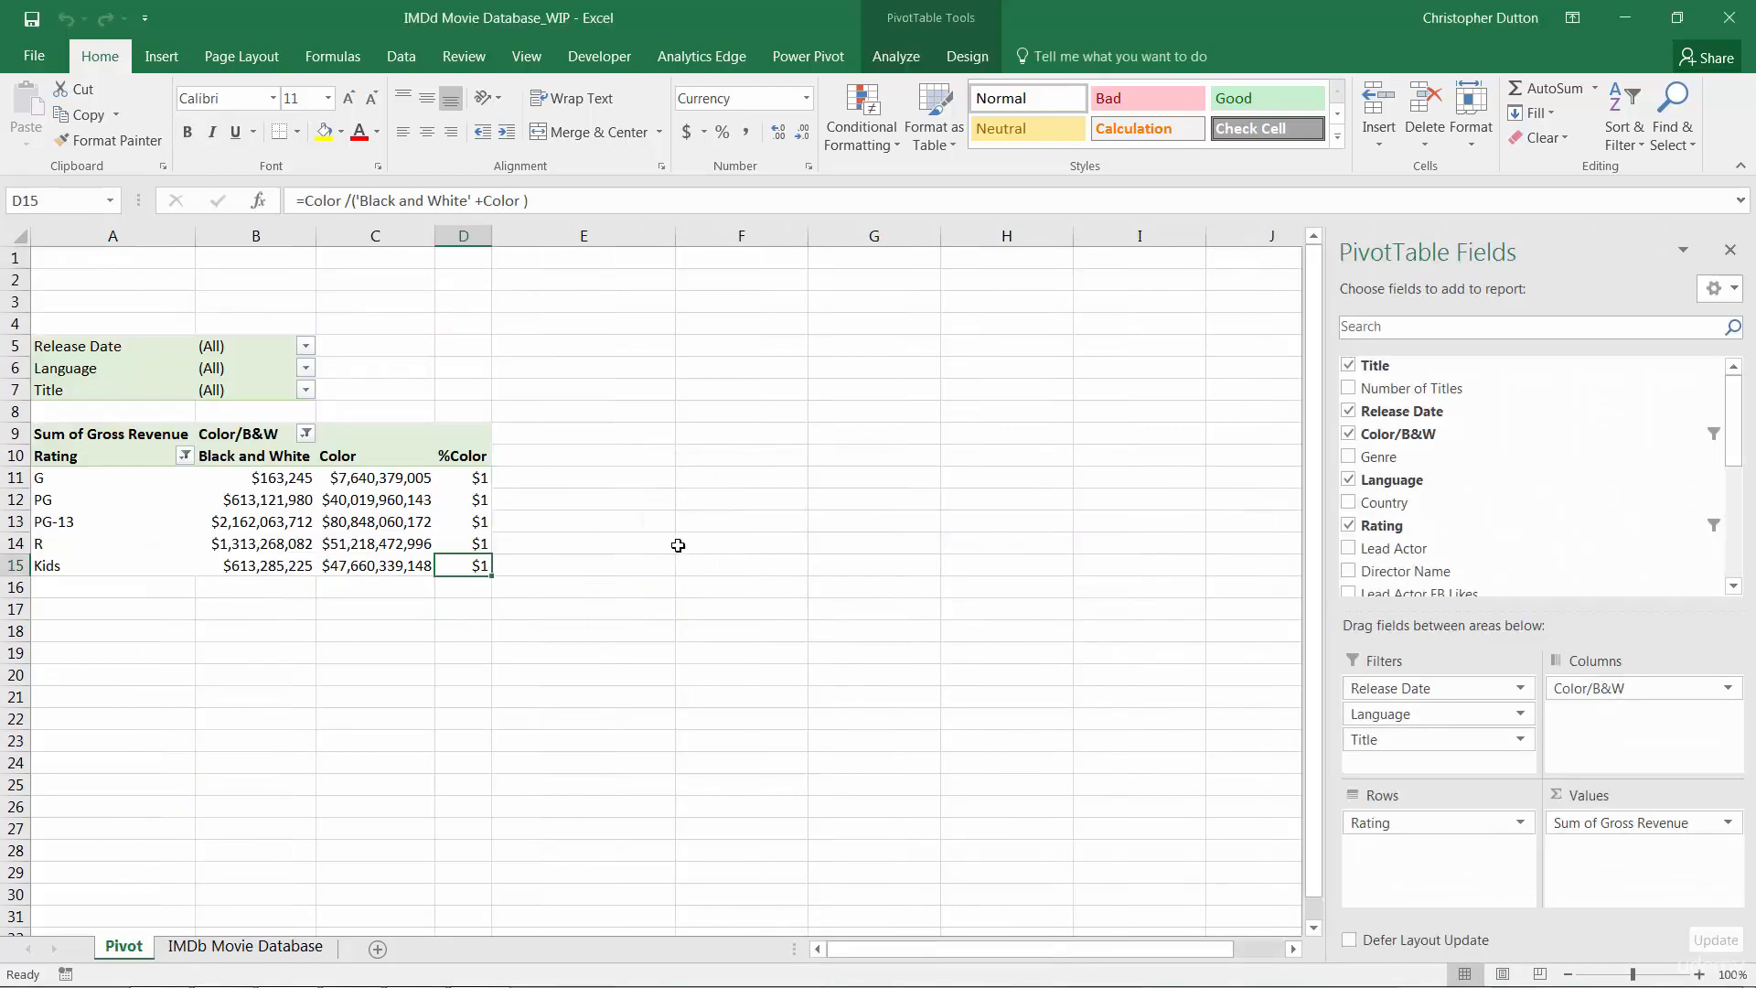